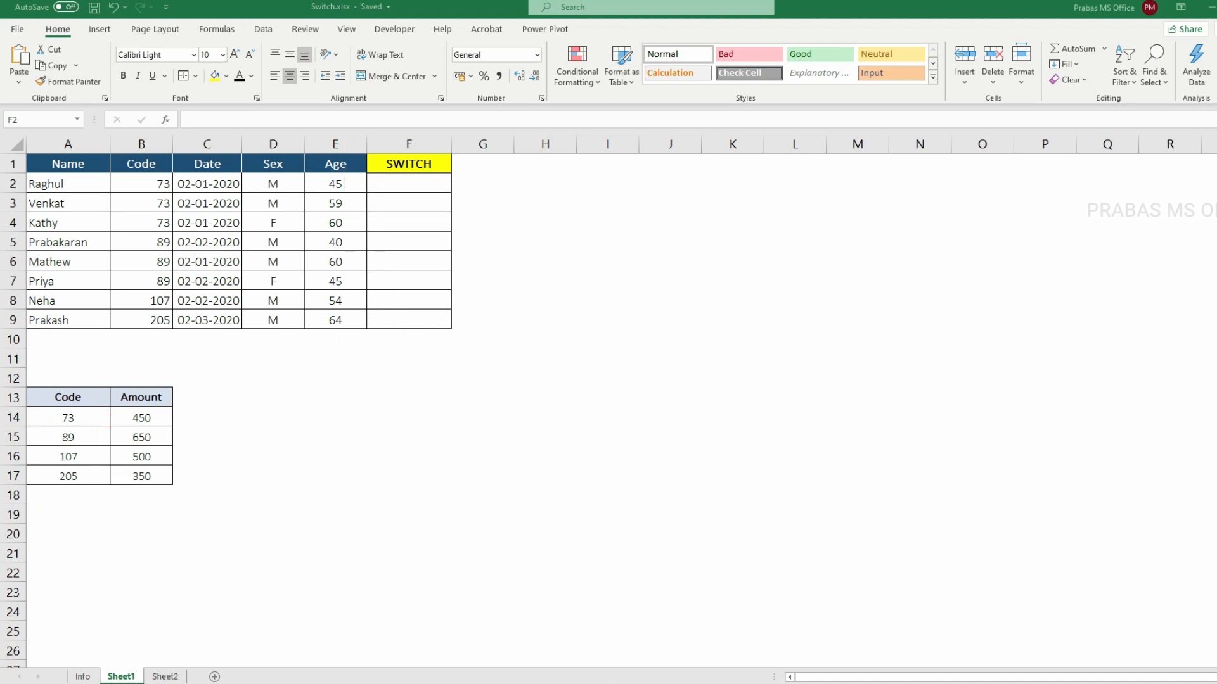
left_click(354, 411)
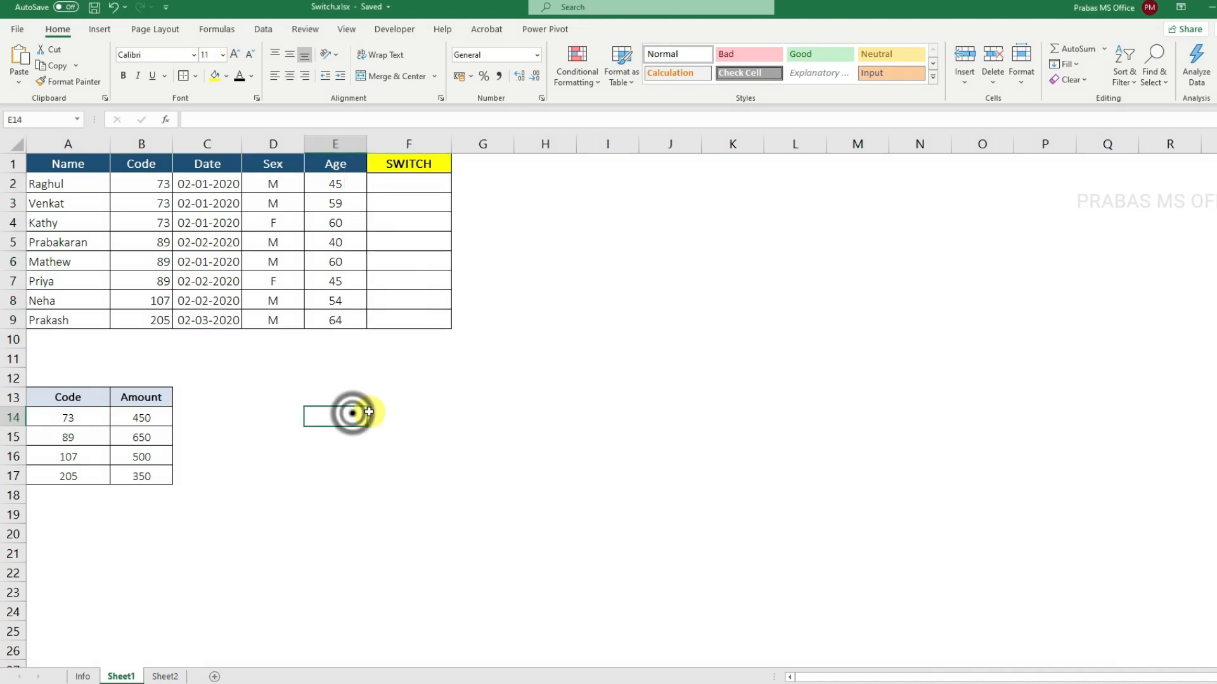
type("=sw")
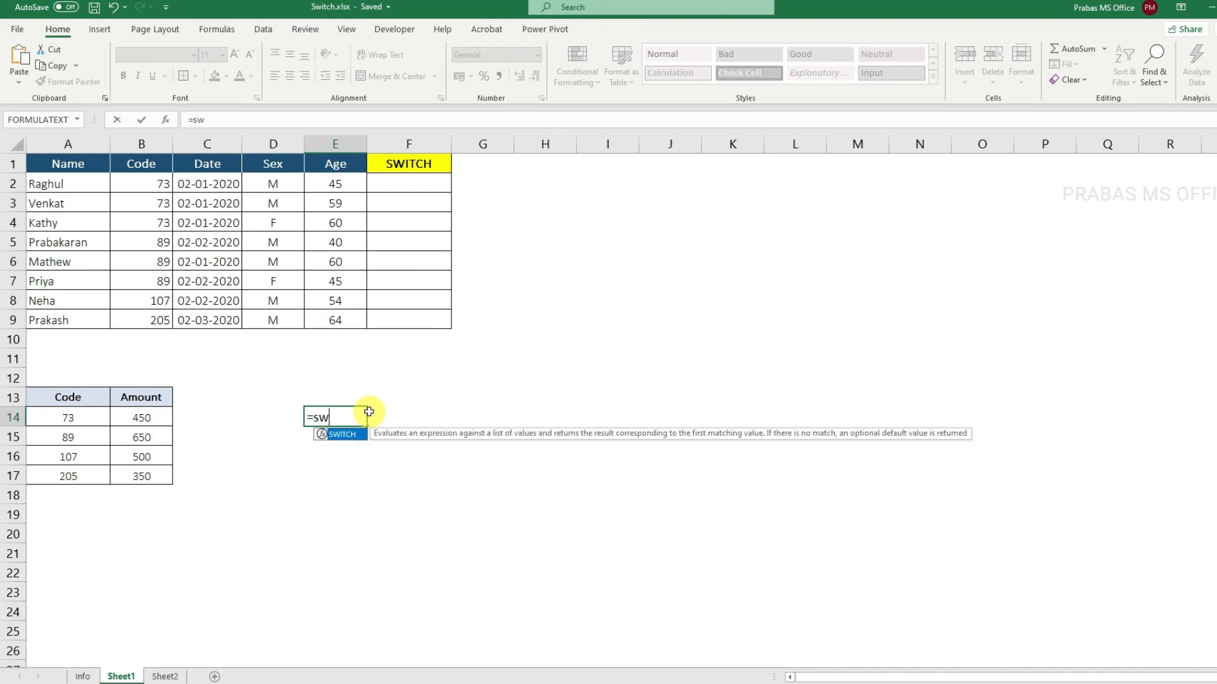
type("itch")
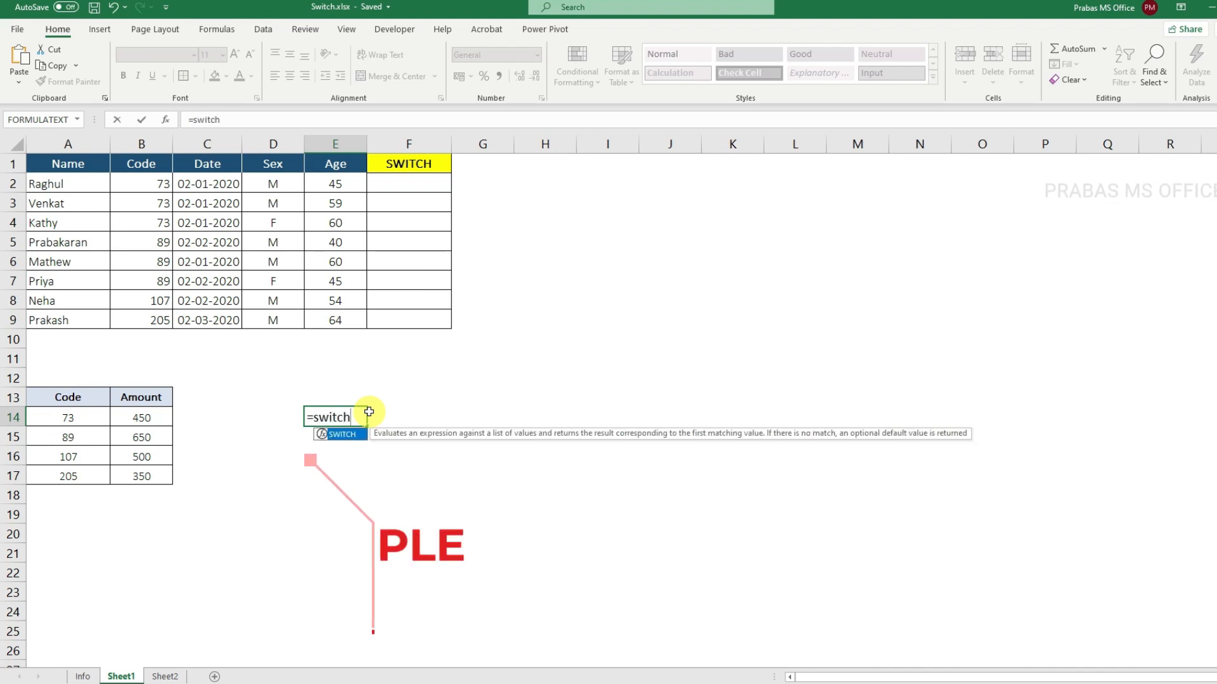
key("Tab")
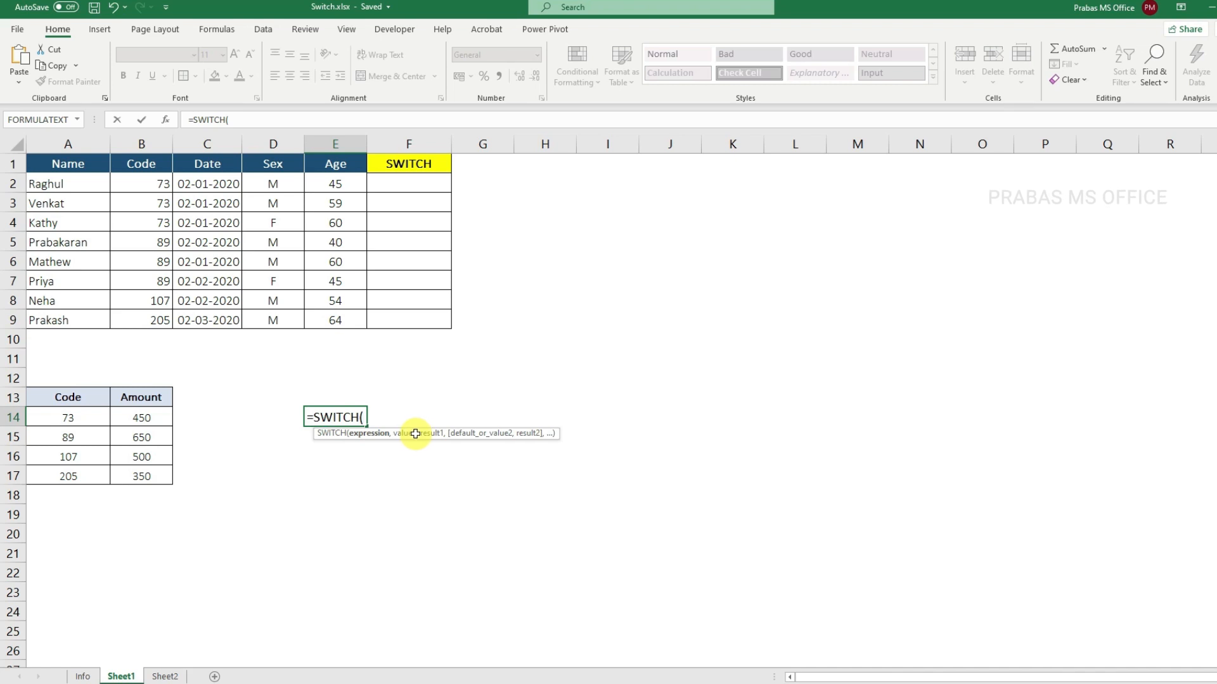
key("Escape")
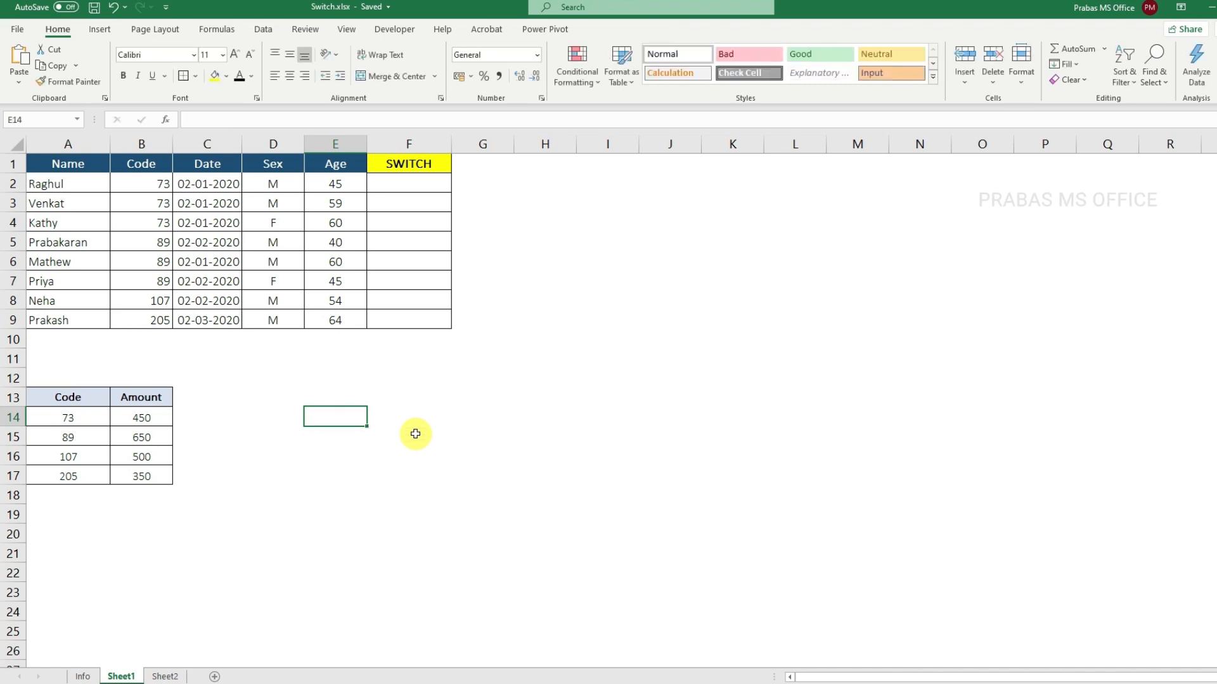
key("ctrl+z")
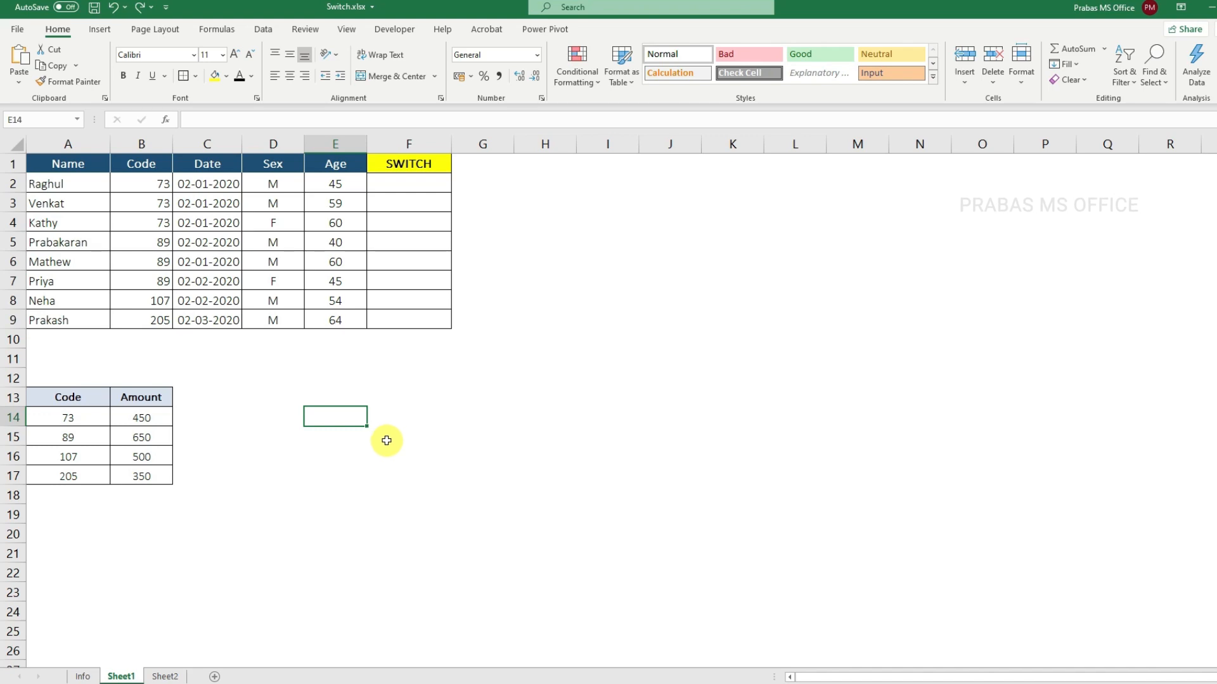
Step: Enter the sample values 1 in cell E14 and 2 in cell E15
type("1")
key("Return")
type("2")
key("Return")
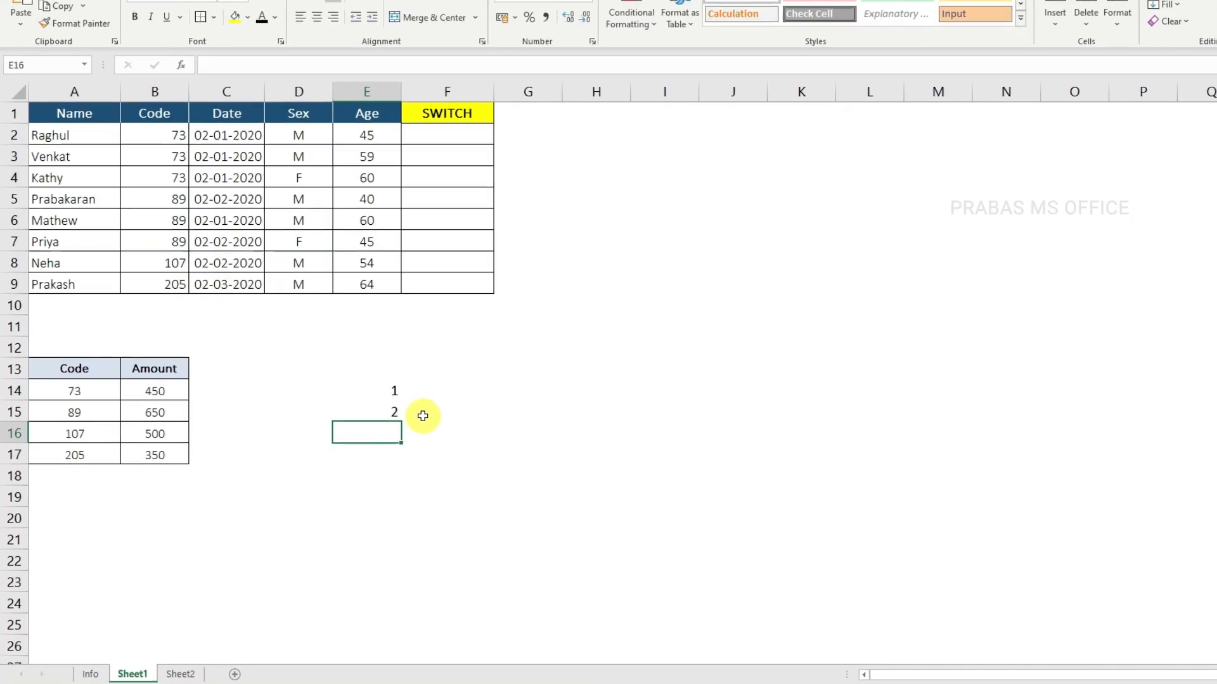
left_click_drag(406, 374, 406, 396)
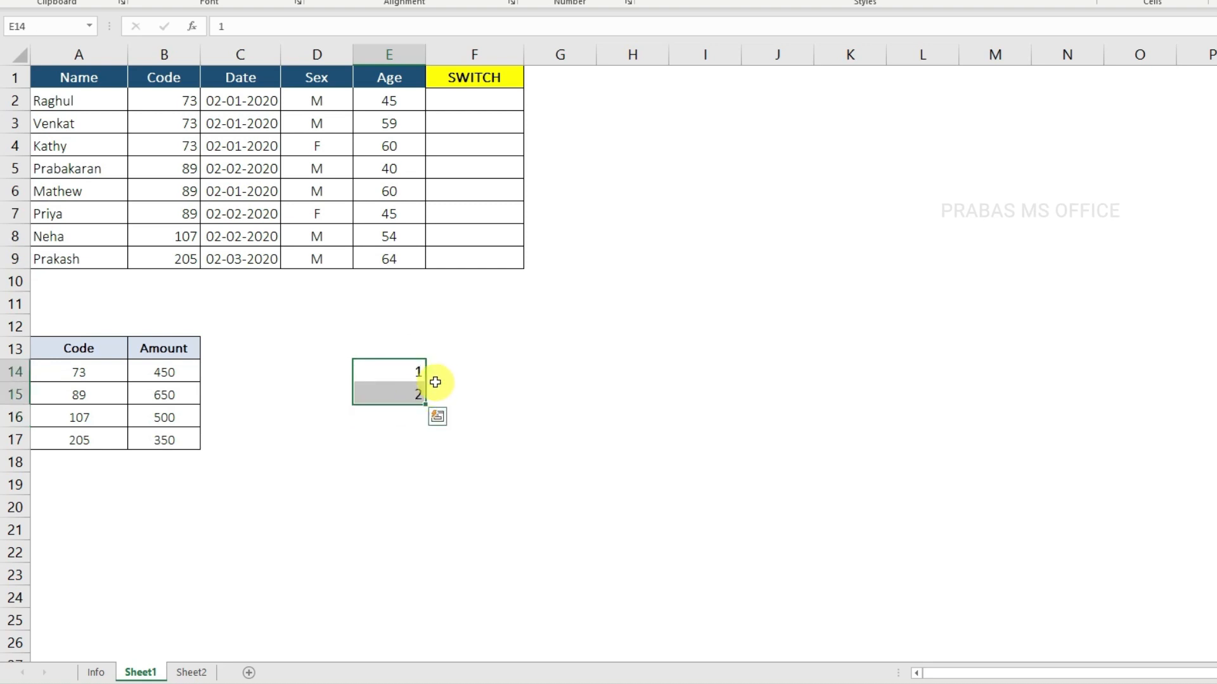
Step: Begin a SWITCH formula in F14 with cell E14 as the expression
left_click(418, 374)
left_click(454, 369)
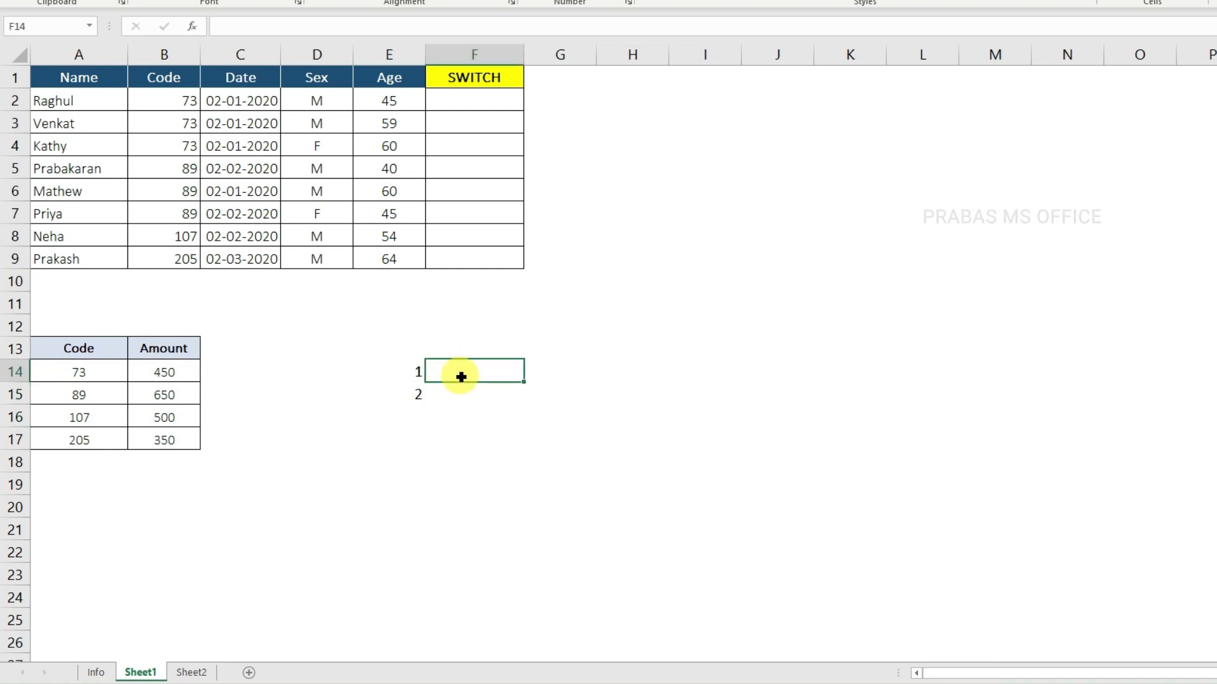
left_click(450, 398)
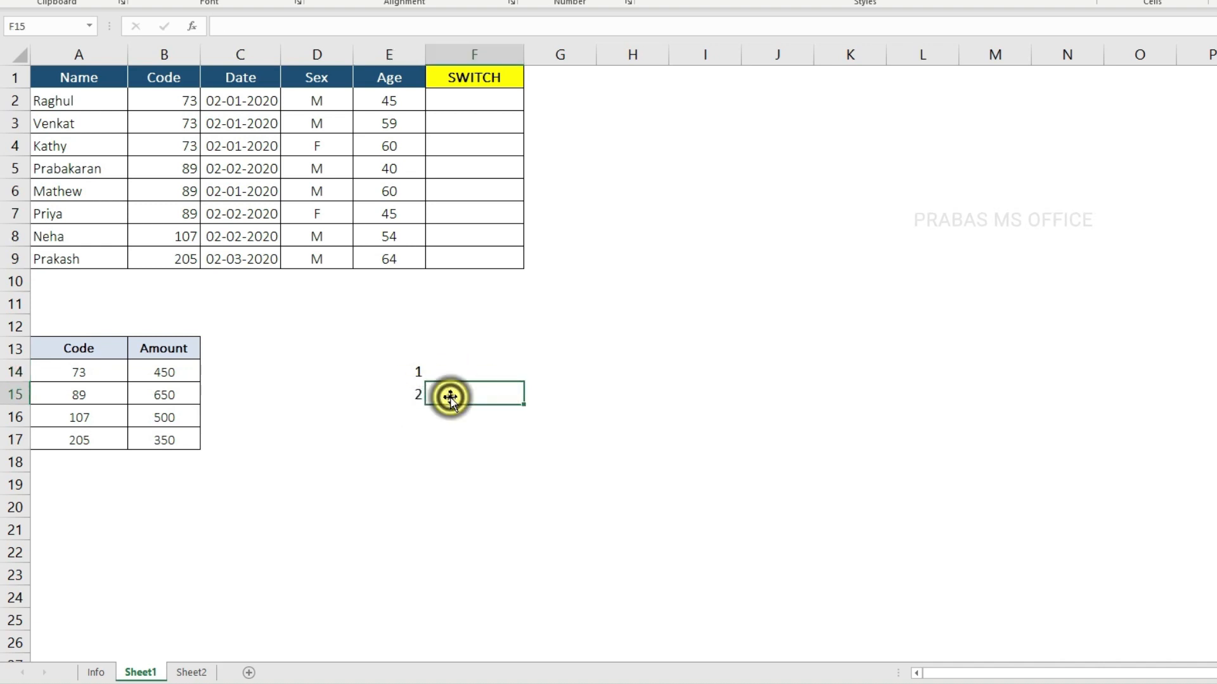
left_click(455, 370)
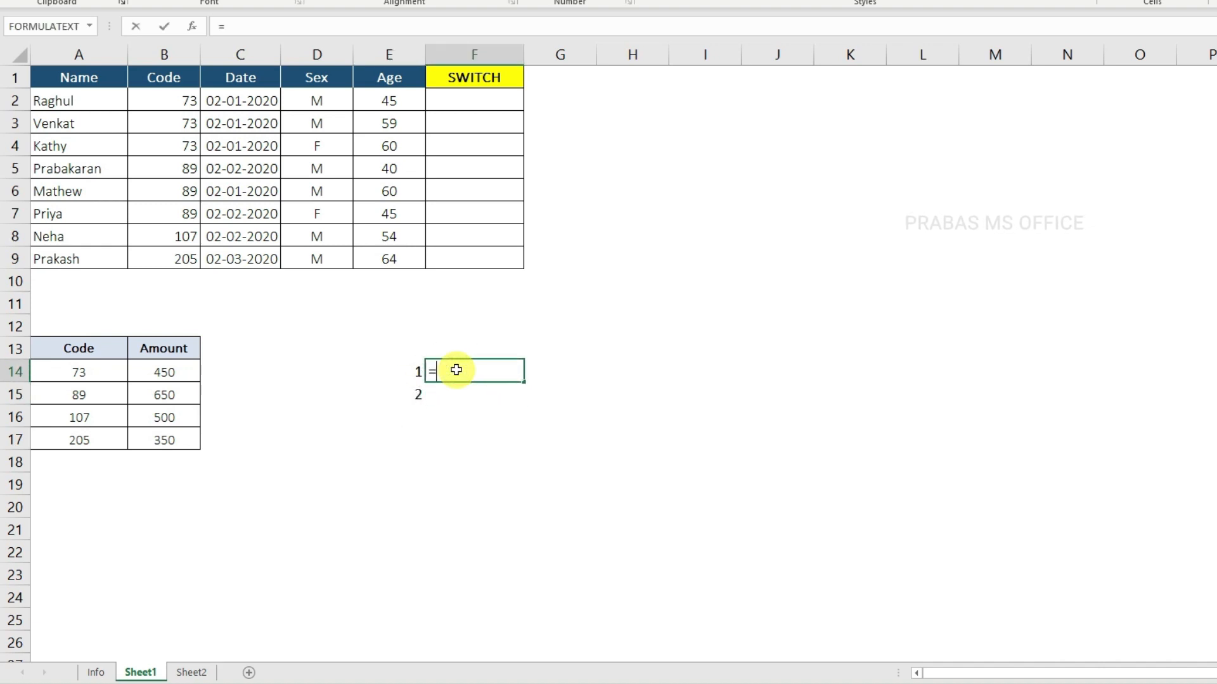
type("=w")
key("BackSpace")
type("switch")
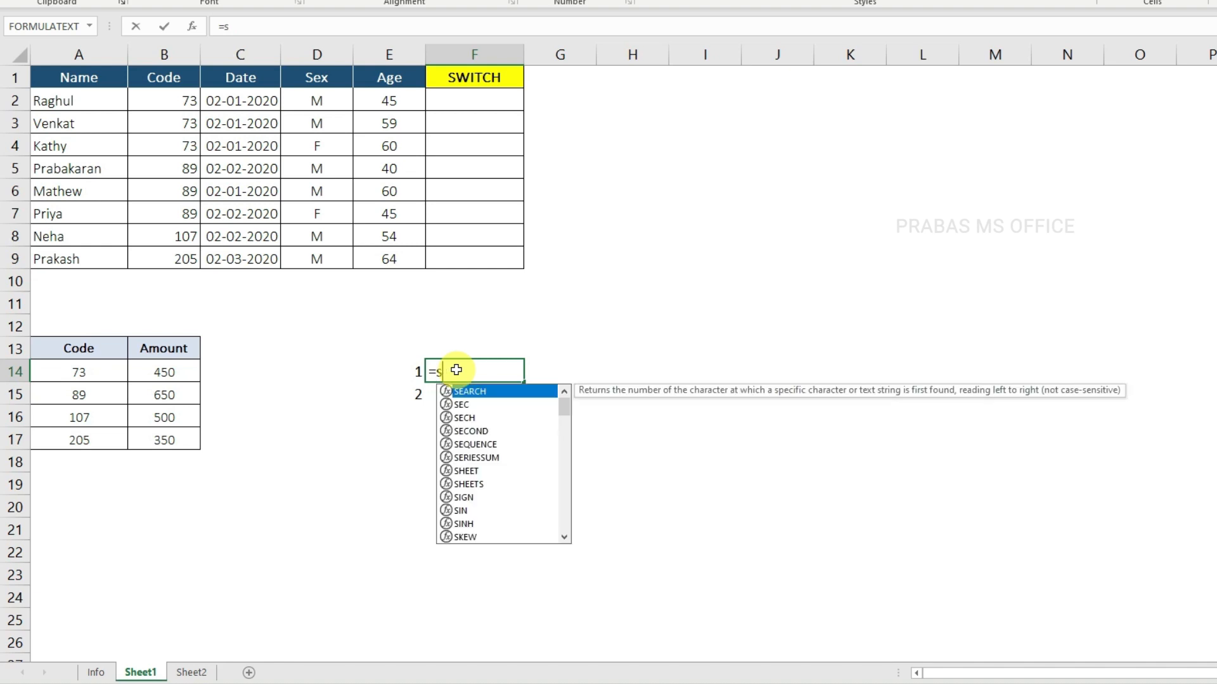
key("Tab")
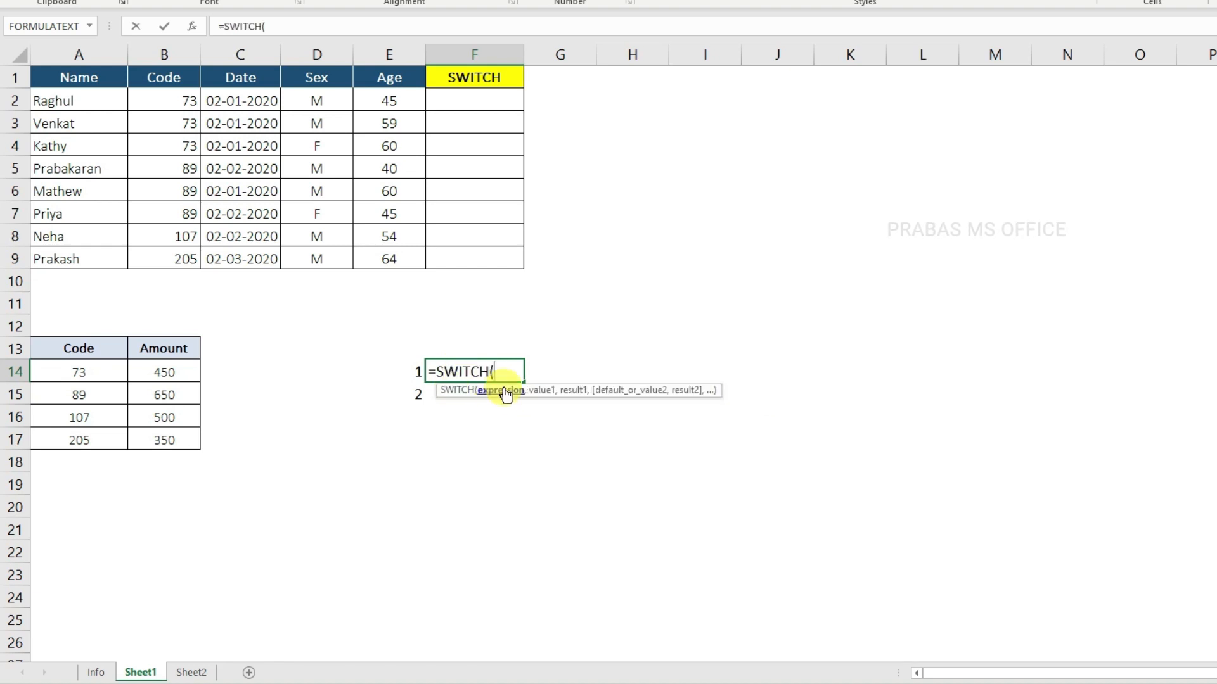
left_click(401, 371)
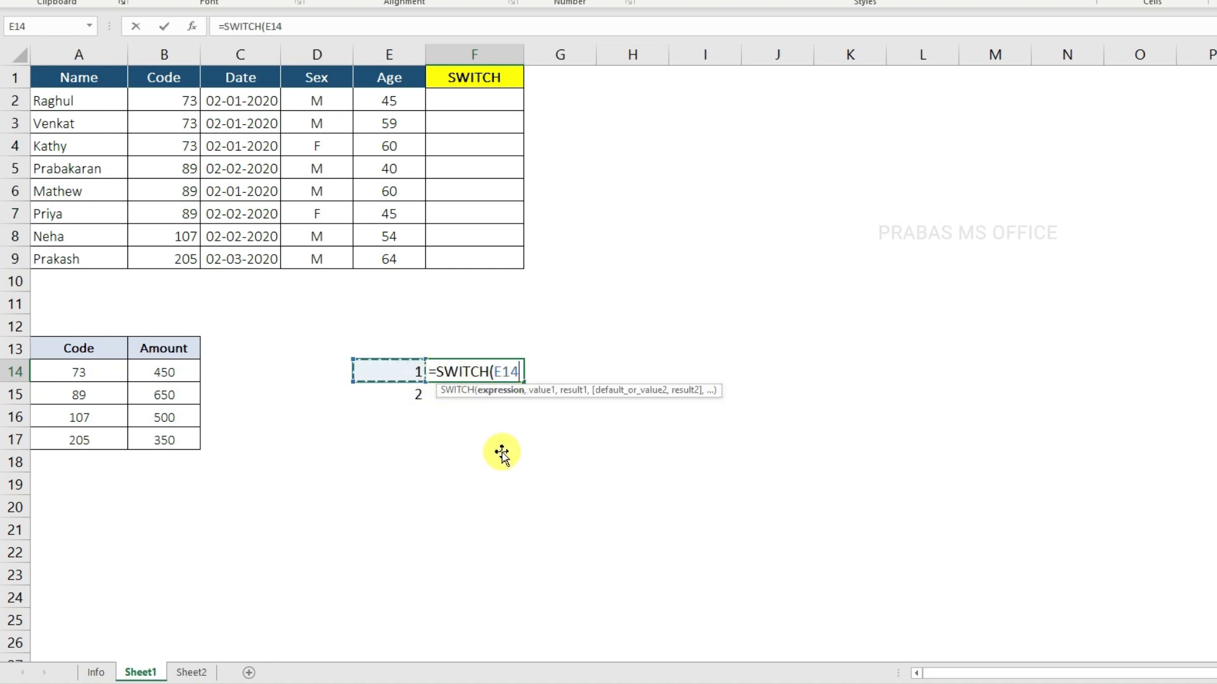
Step: Add the value 1 with result "Yes" and the value 2 with result "No" to the SWITCH formula
type(",1")
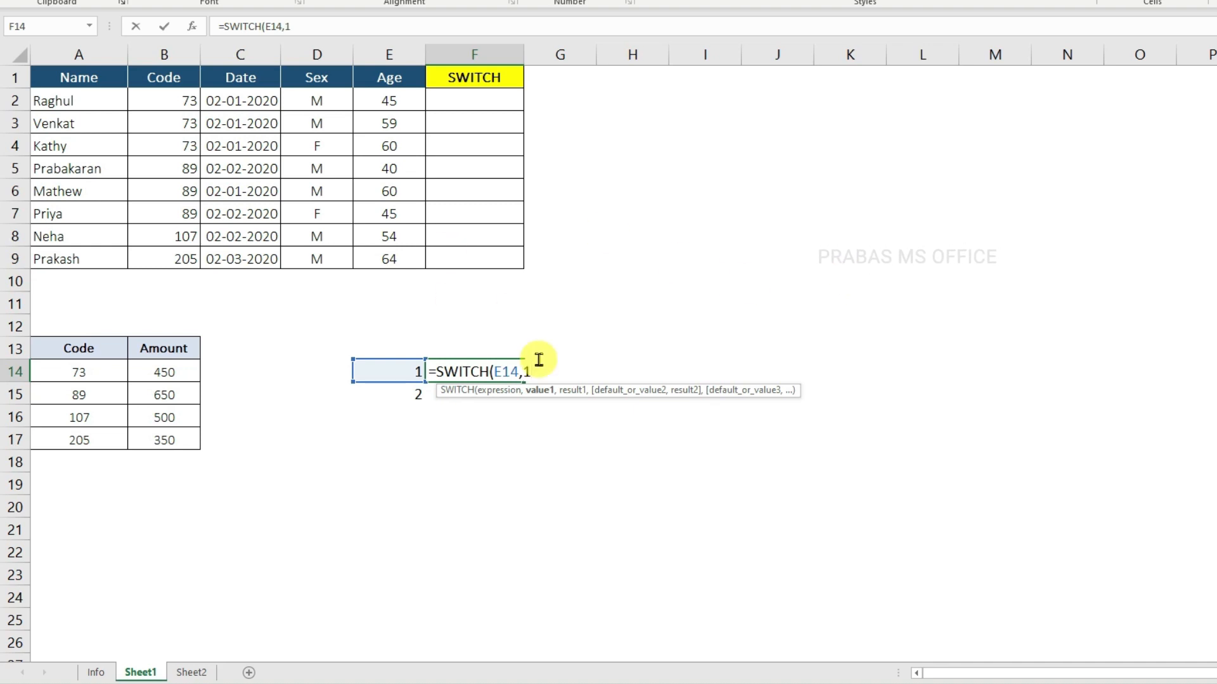
type(",\"Ye")
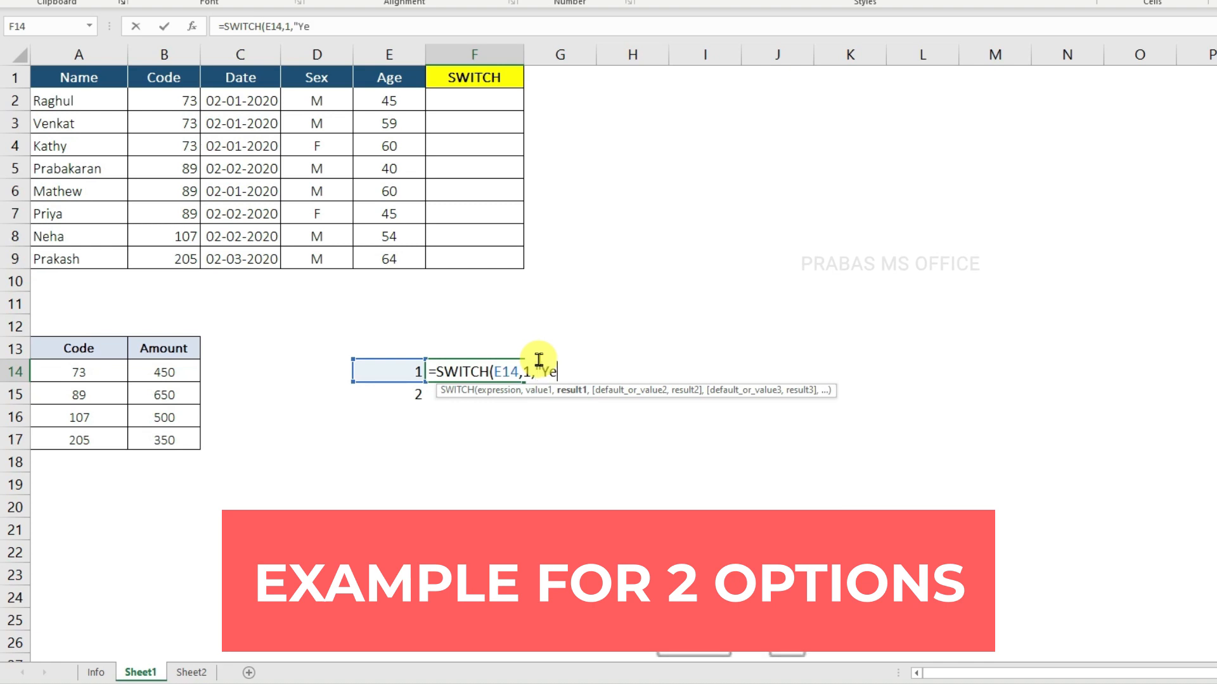
type("s\",")
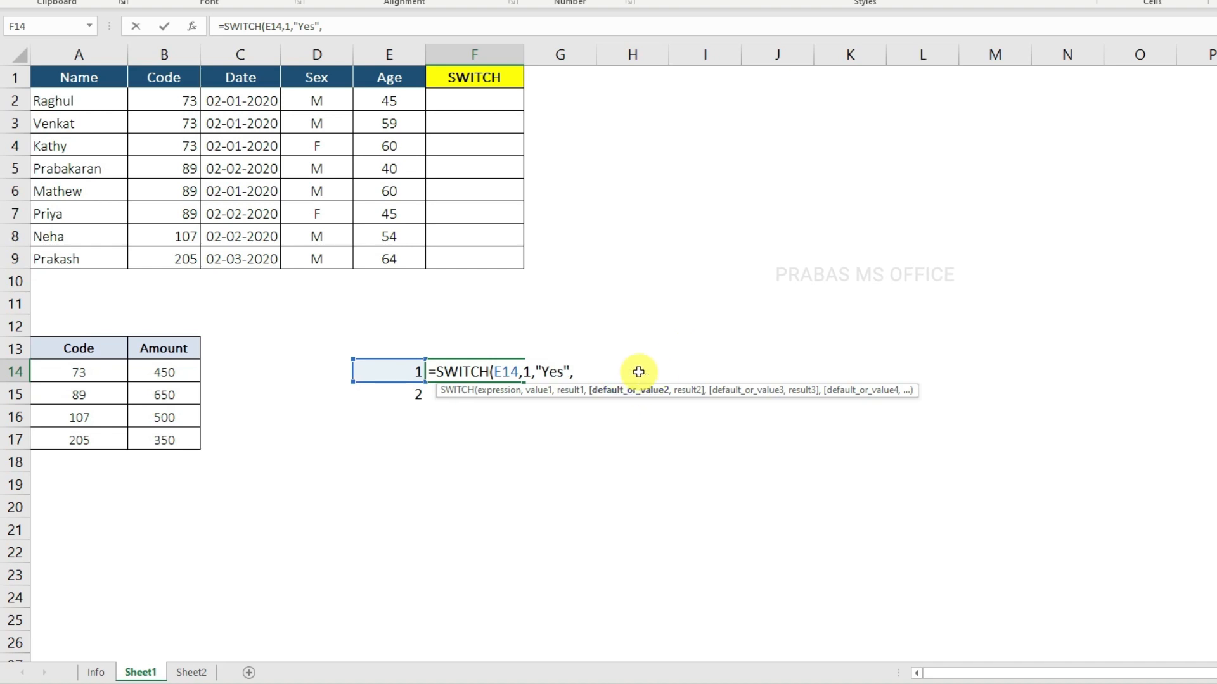
type("2,")
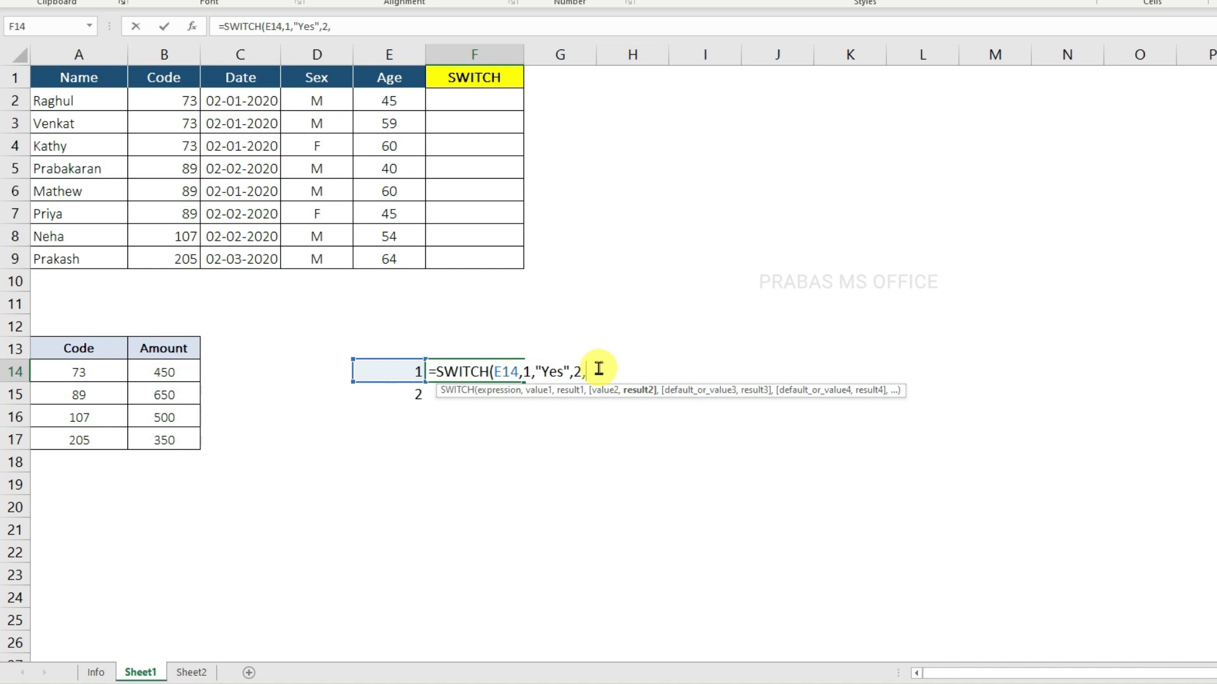
type("\"No\"")
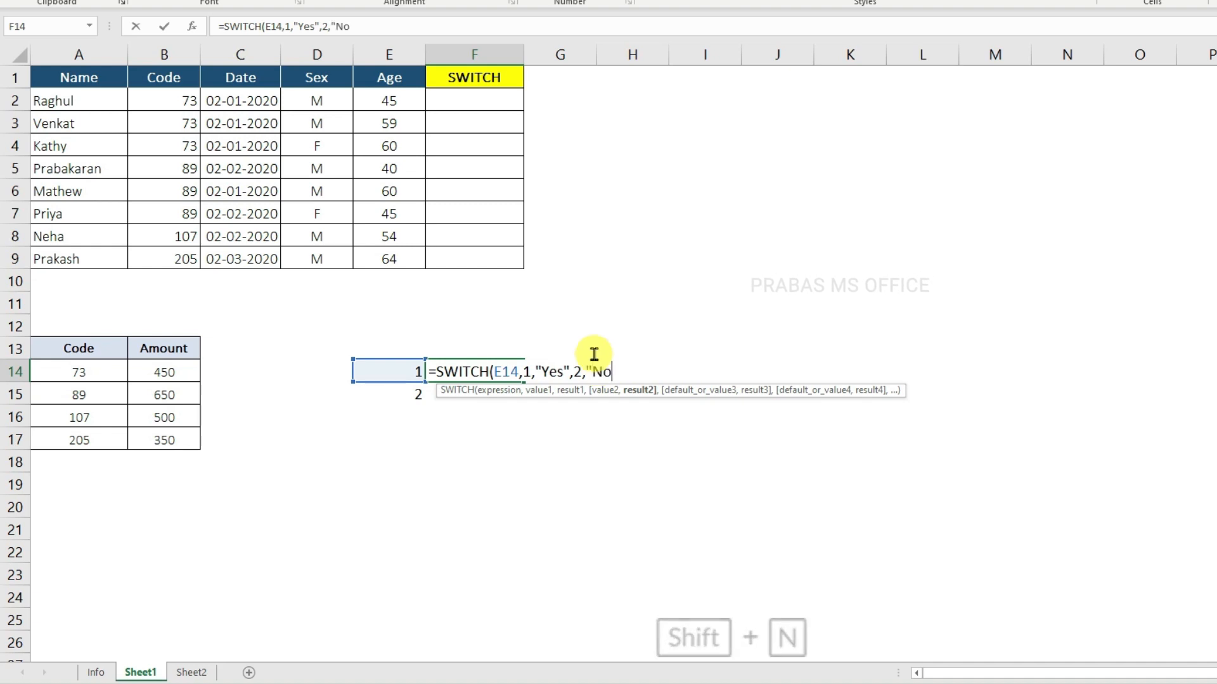
Step: Check the expression and the value-result pairs in the F14 formula, close its parenthesis and enter it
double_click(496, 371)
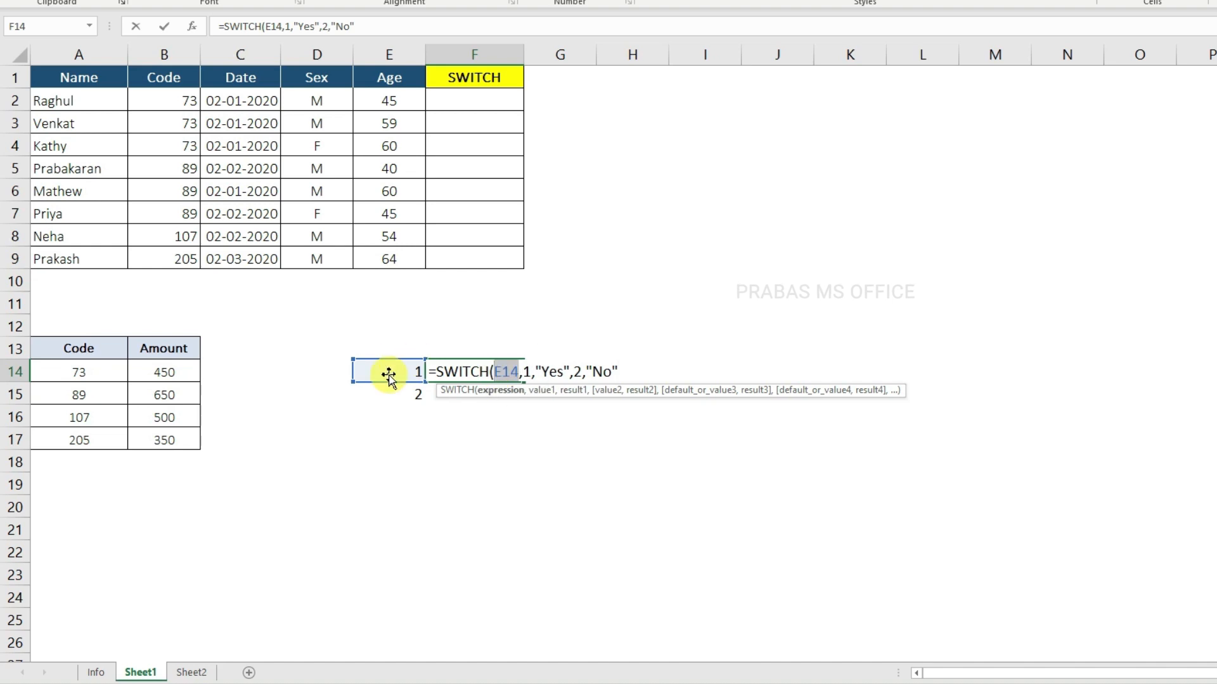
double_click(546, 370)
double_click(596, 372)
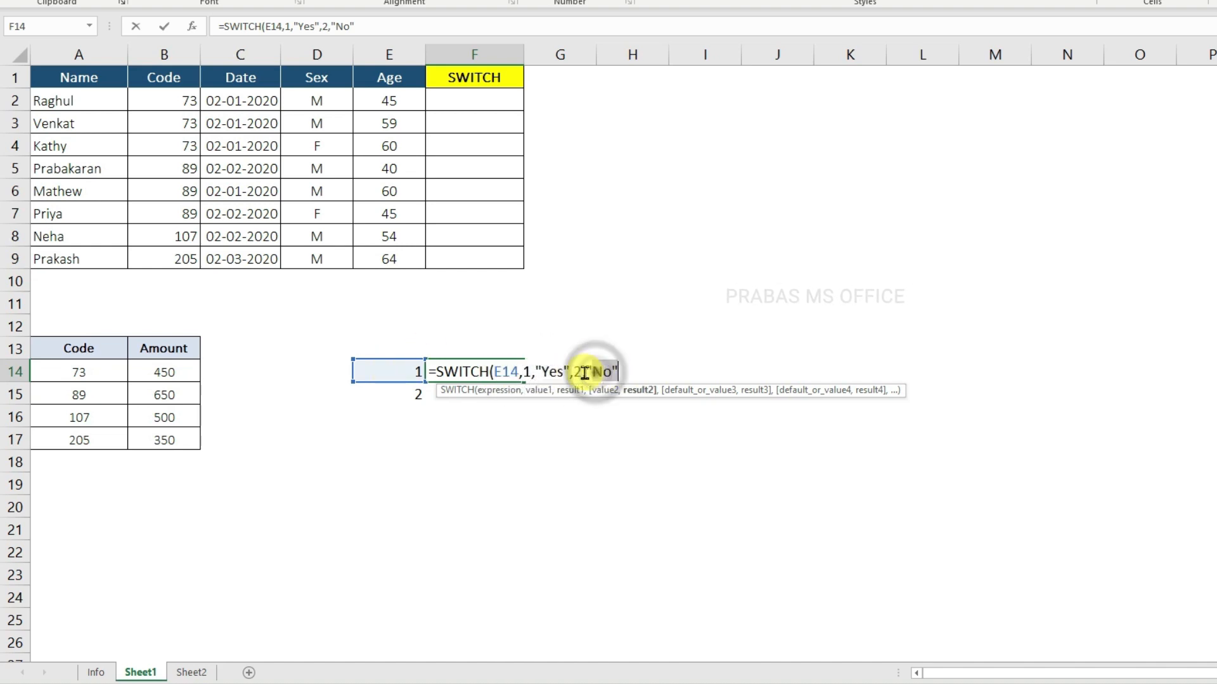
left_click(577, 373)
double_click(600, 372)
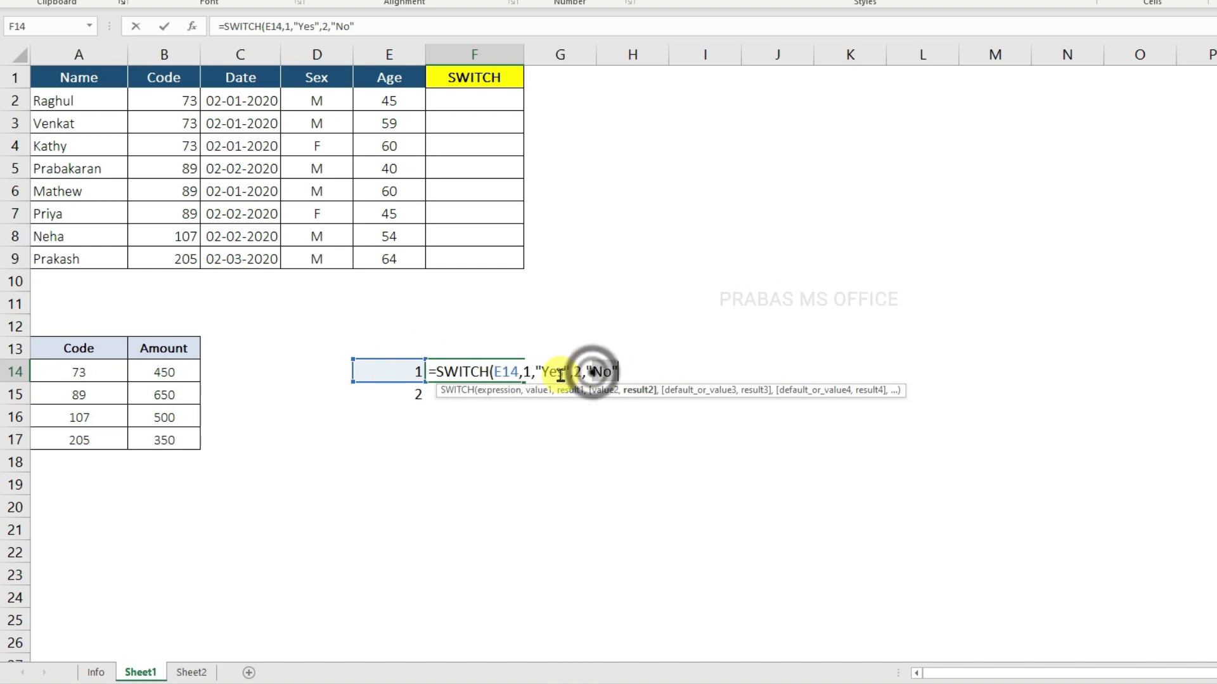
double_click(526, 372)
left_click(619, 373)
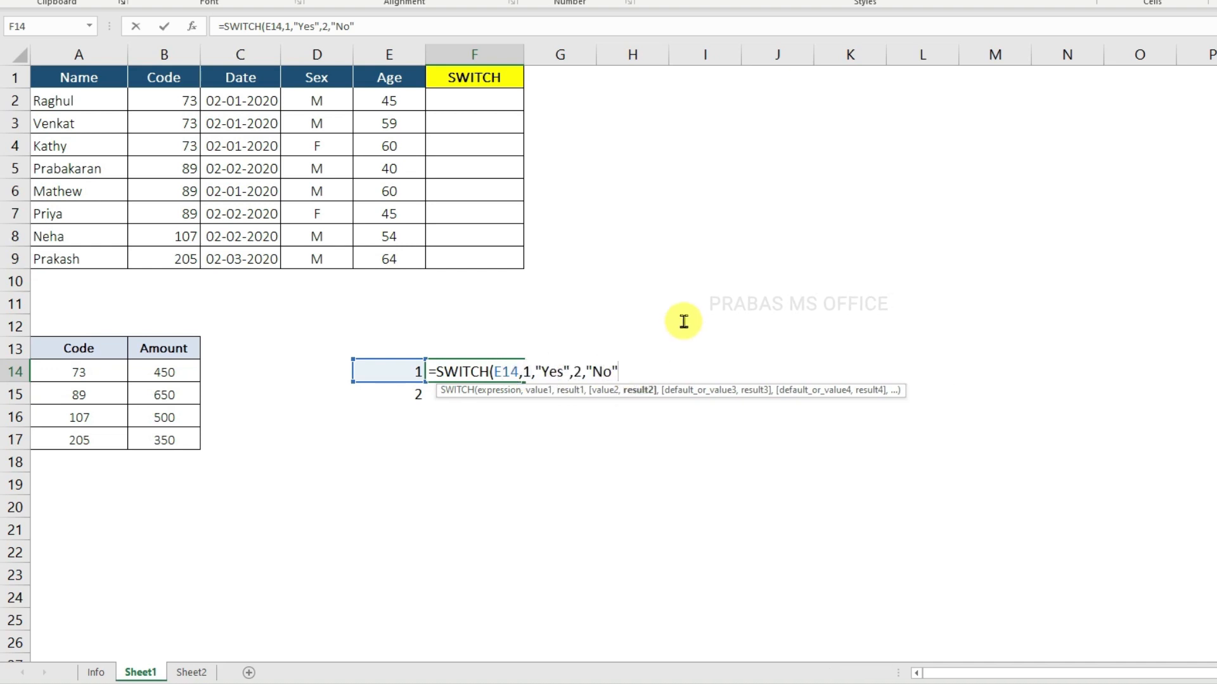
type(")")
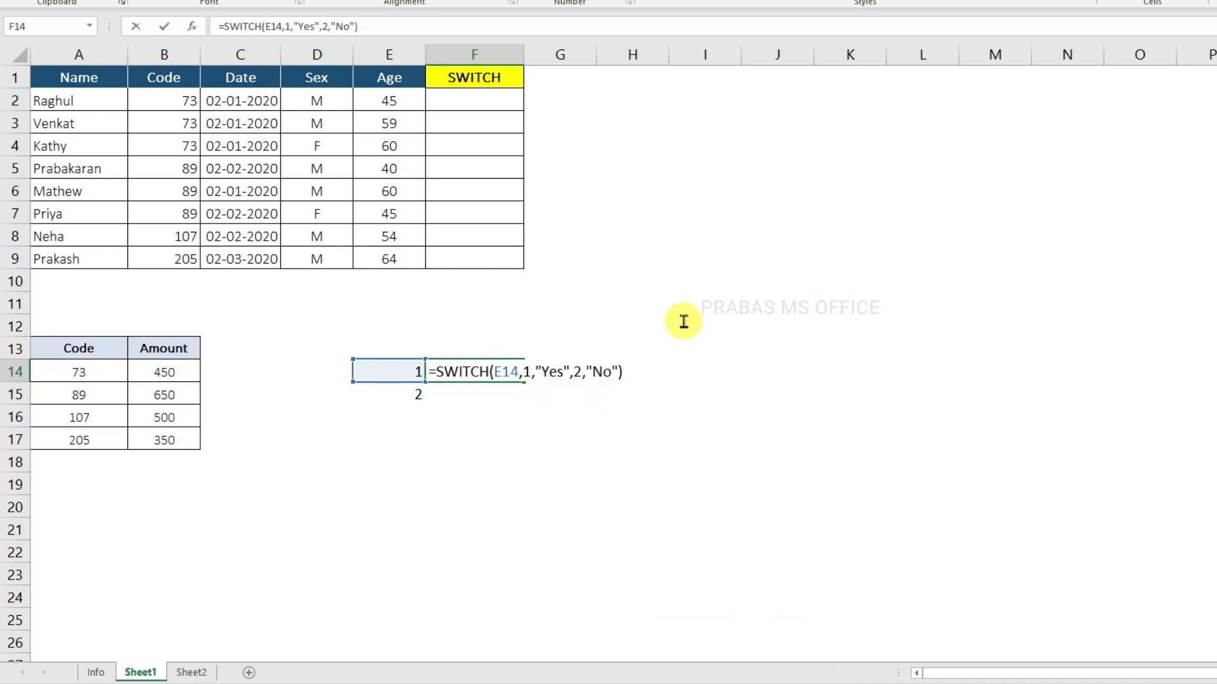
key("Return")
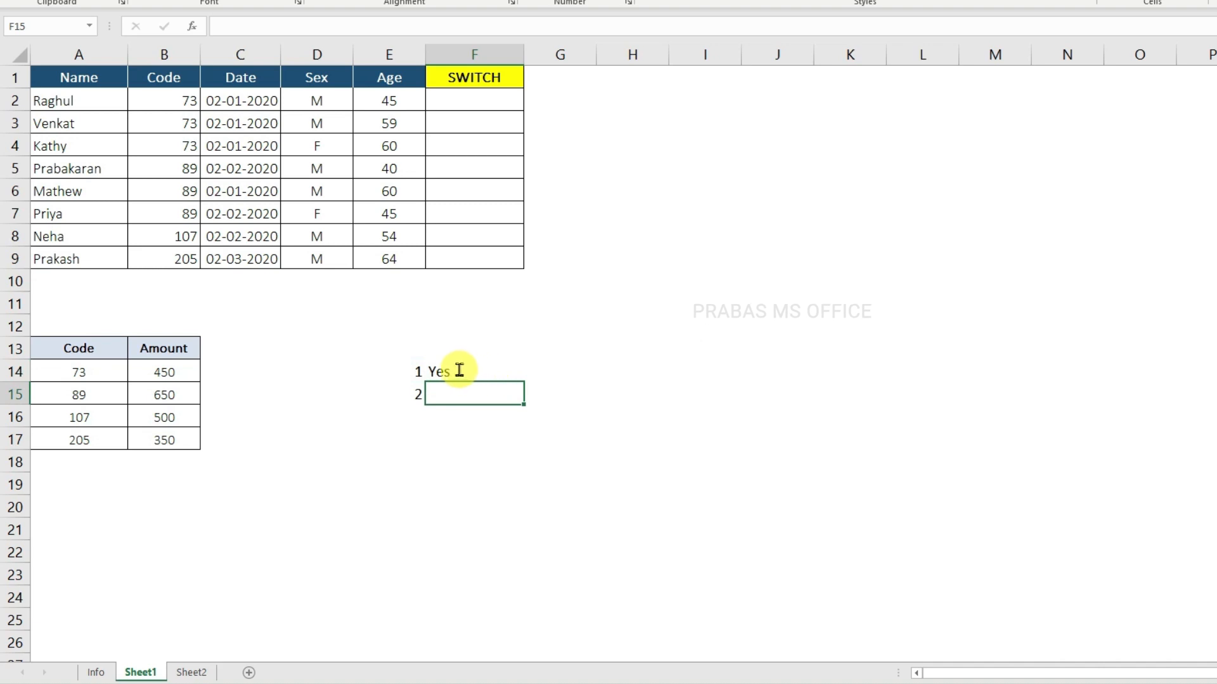
Step: Fill the SWITCH formula from F14 down to F15
left_click(417, 371)
left_click(463, 372)
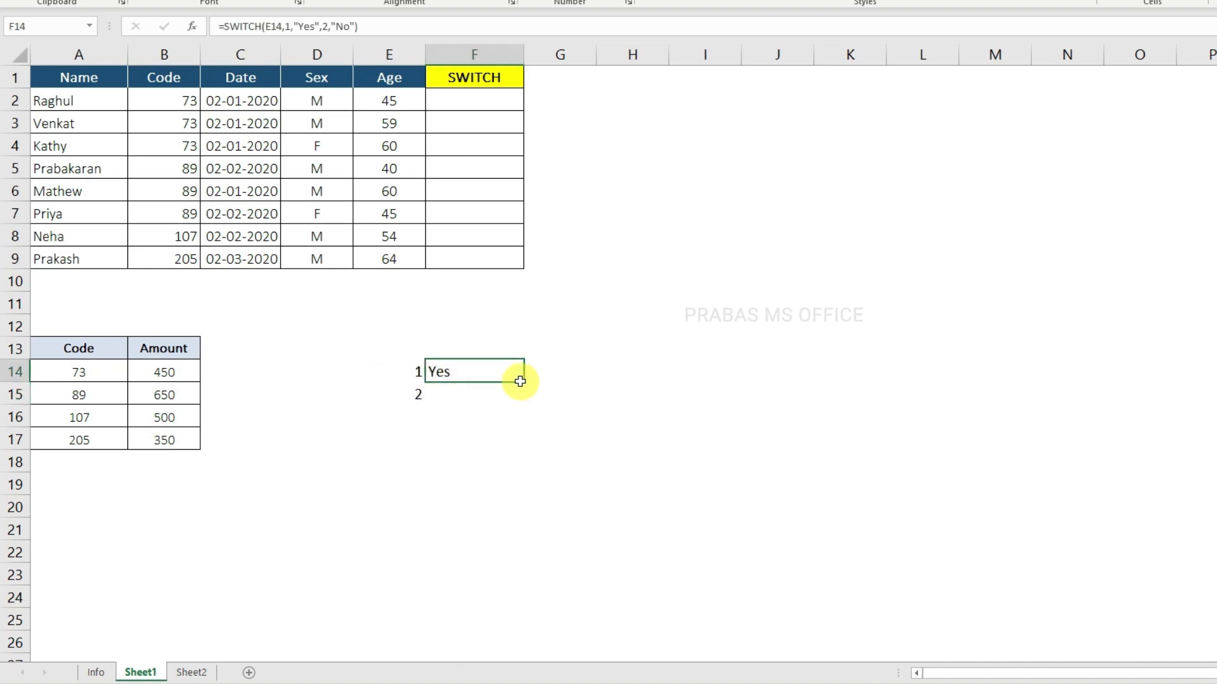
left_click_drag(523, 383, 519, 397)
Step: Change the value in E14 to 2 to test the SWITCH formula
left_click(415, 394)
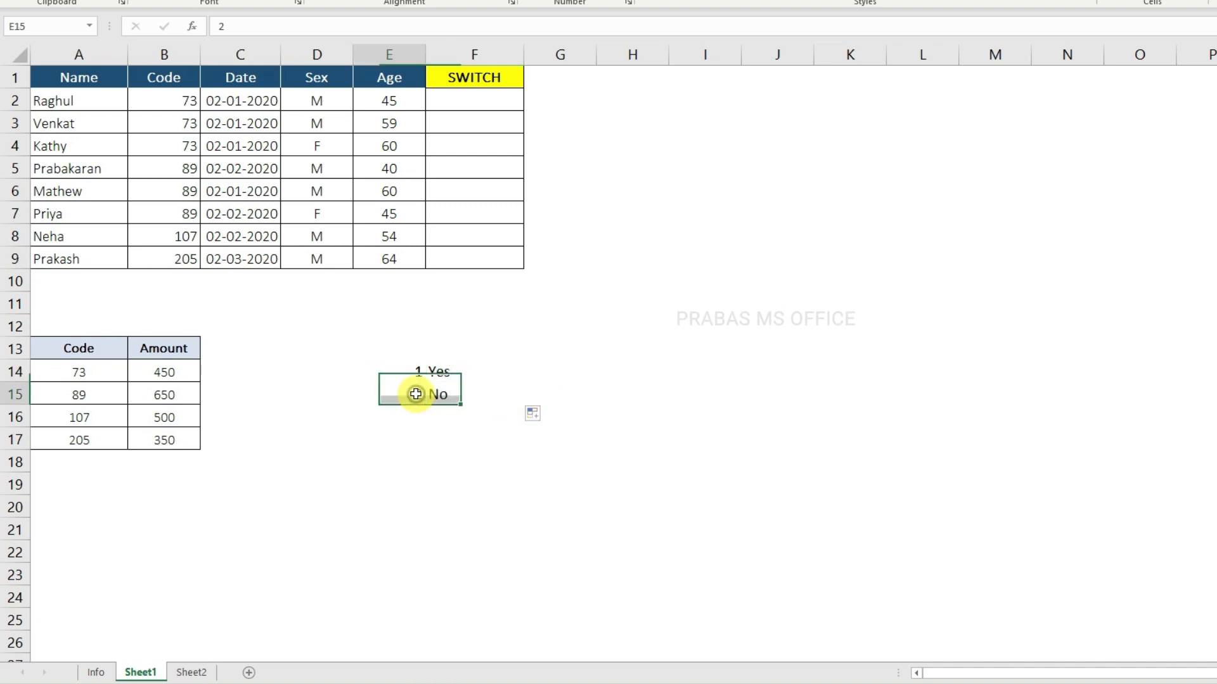
key("Up")
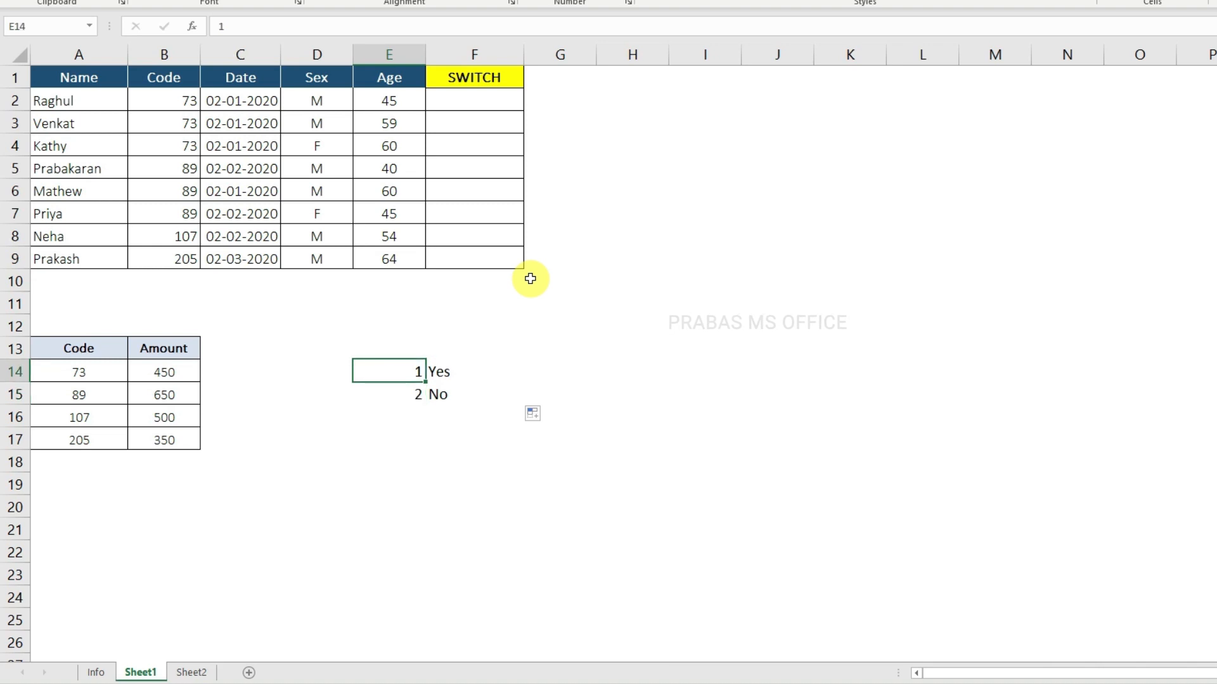
type("2")
key("Return")
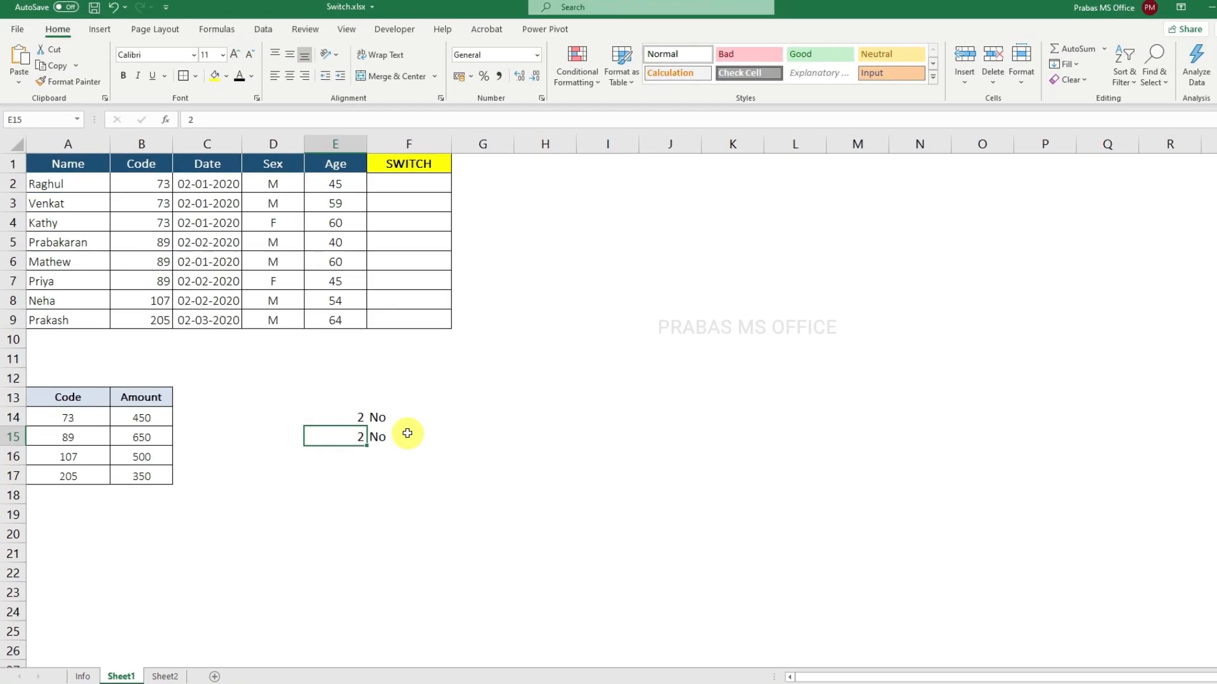
Step: Examine the expression, values and results in the F14 SWITCH formula, including where a third value or default would go
left_click(398, 416)
double_click(397, 416)
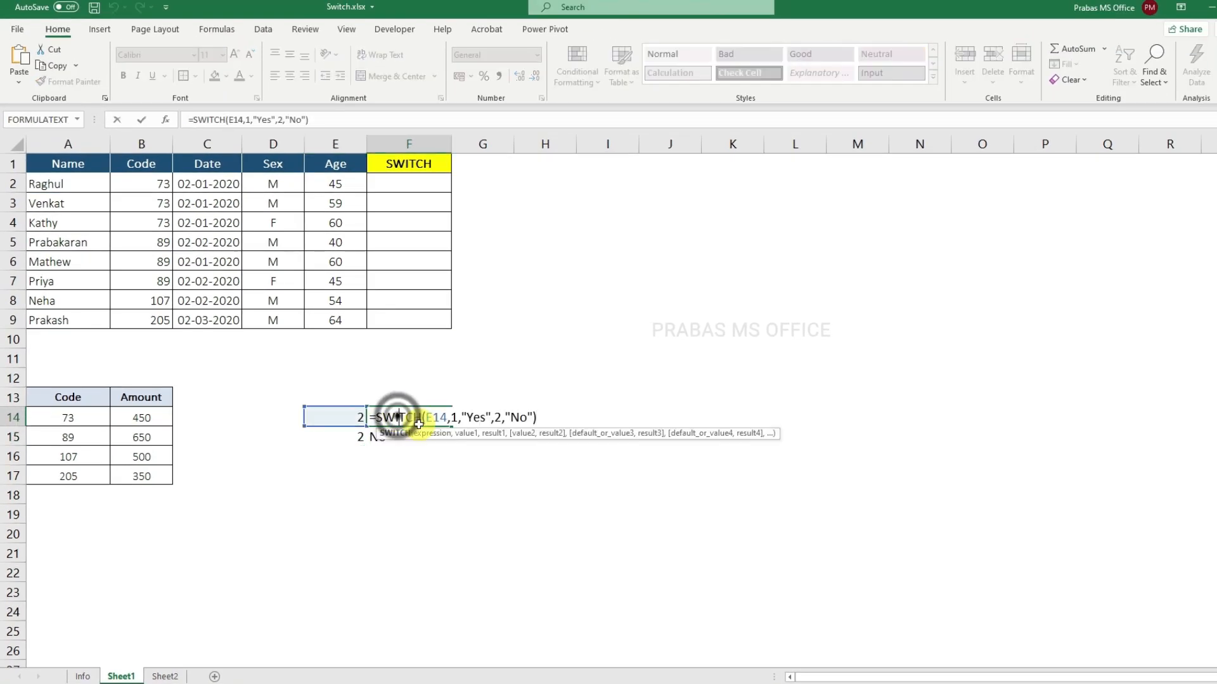
left_click(455, 417)
left_click(497, 414)
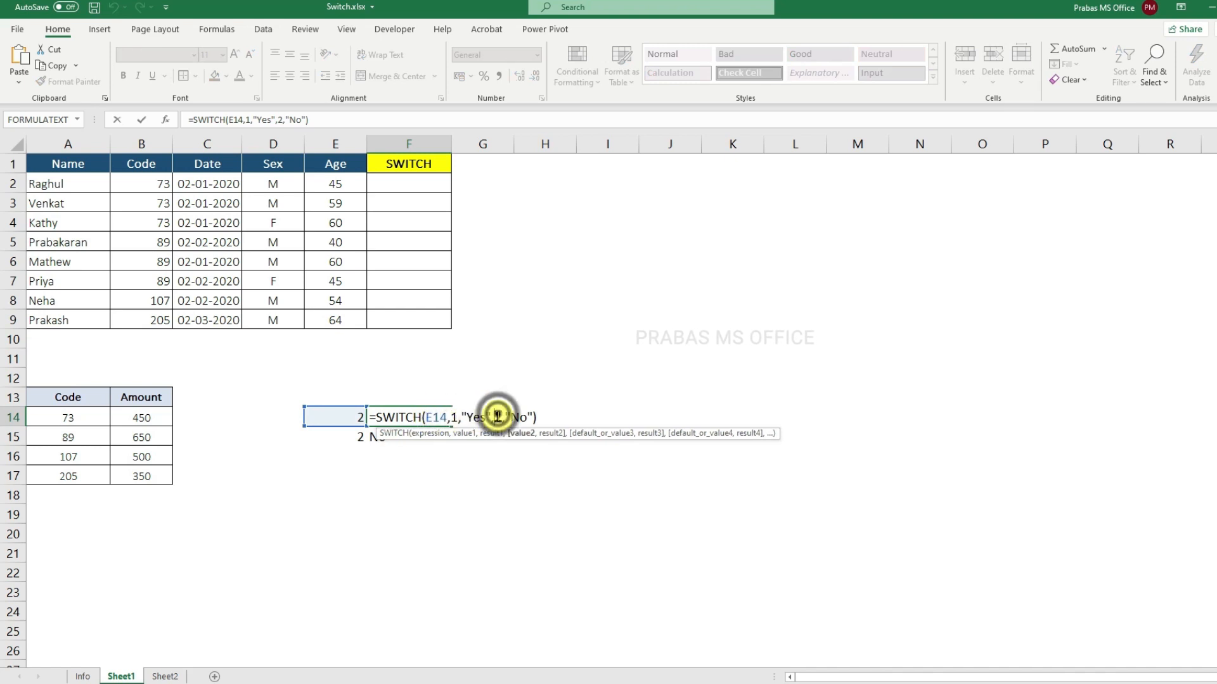
left_click(534, 416)
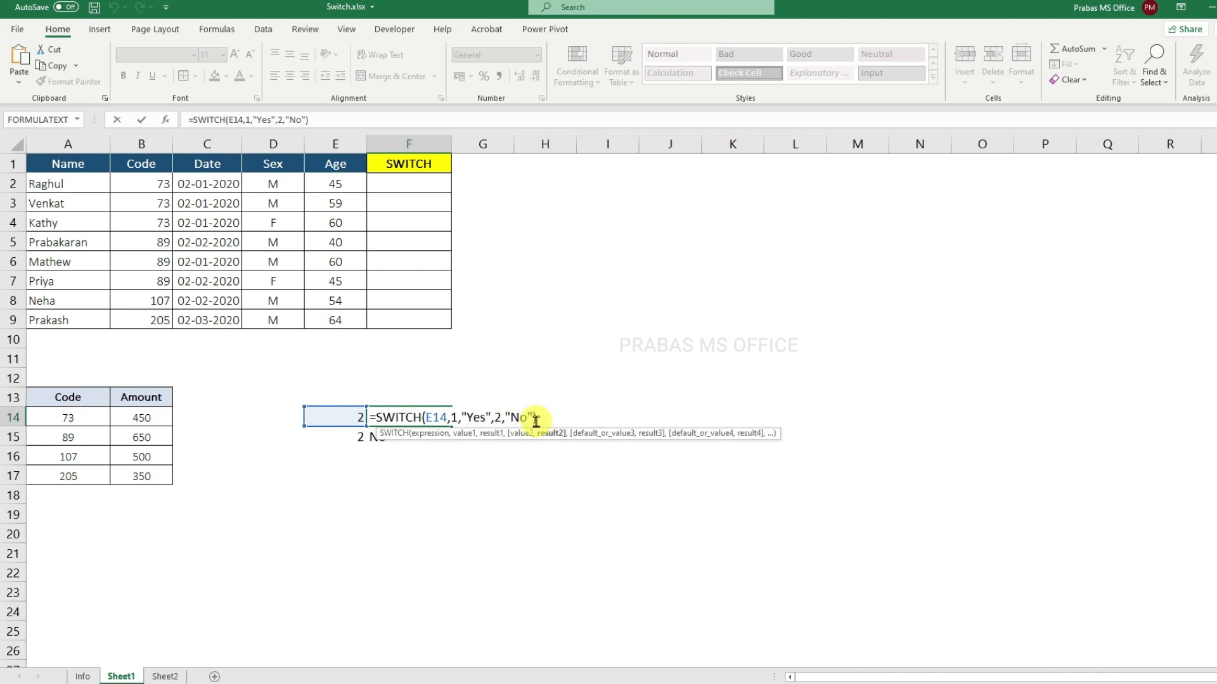
type(",")
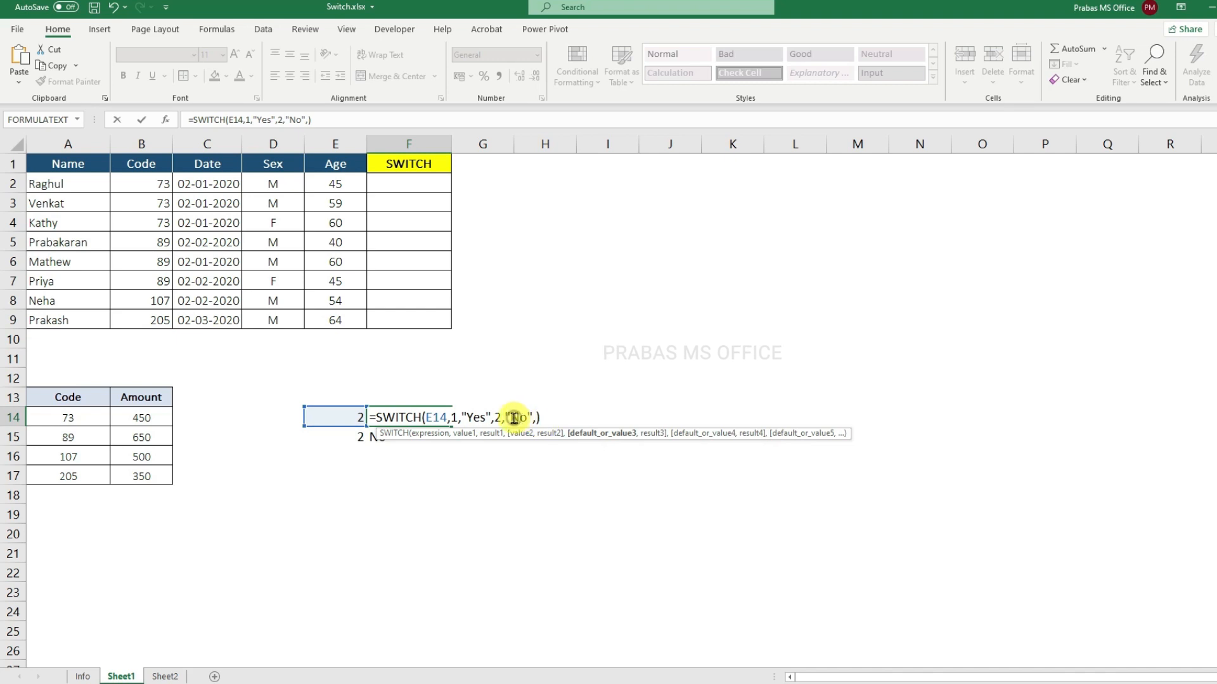
key("BackSpace")
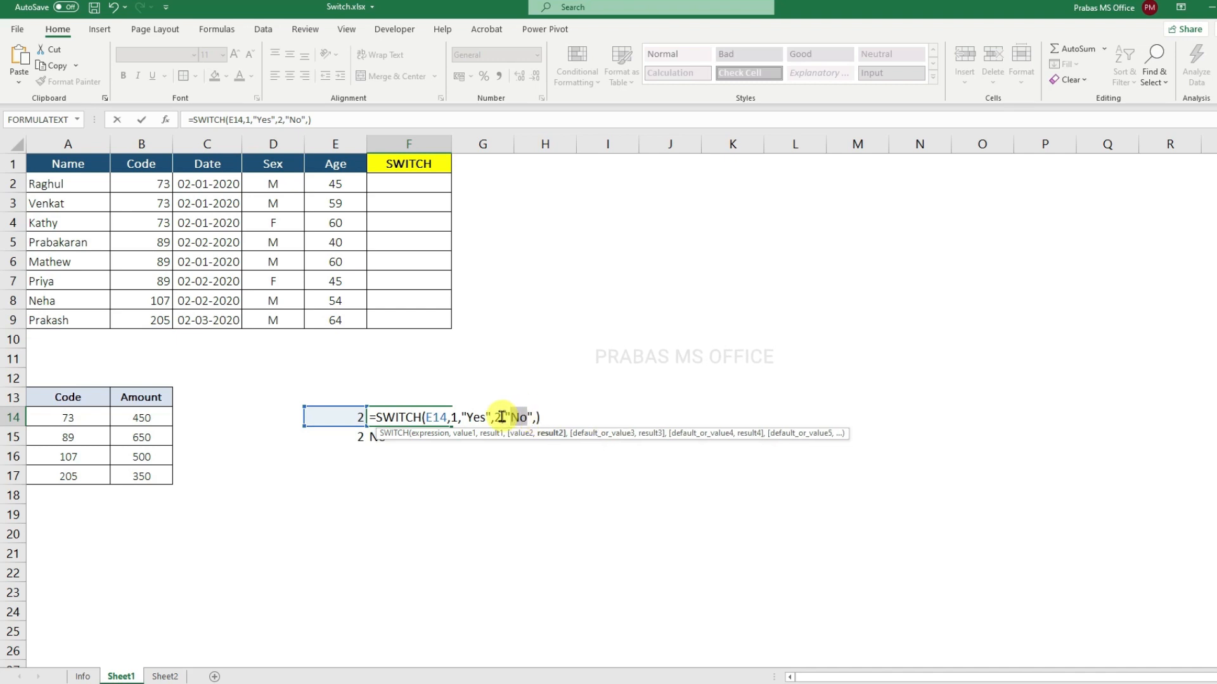
key("Return")
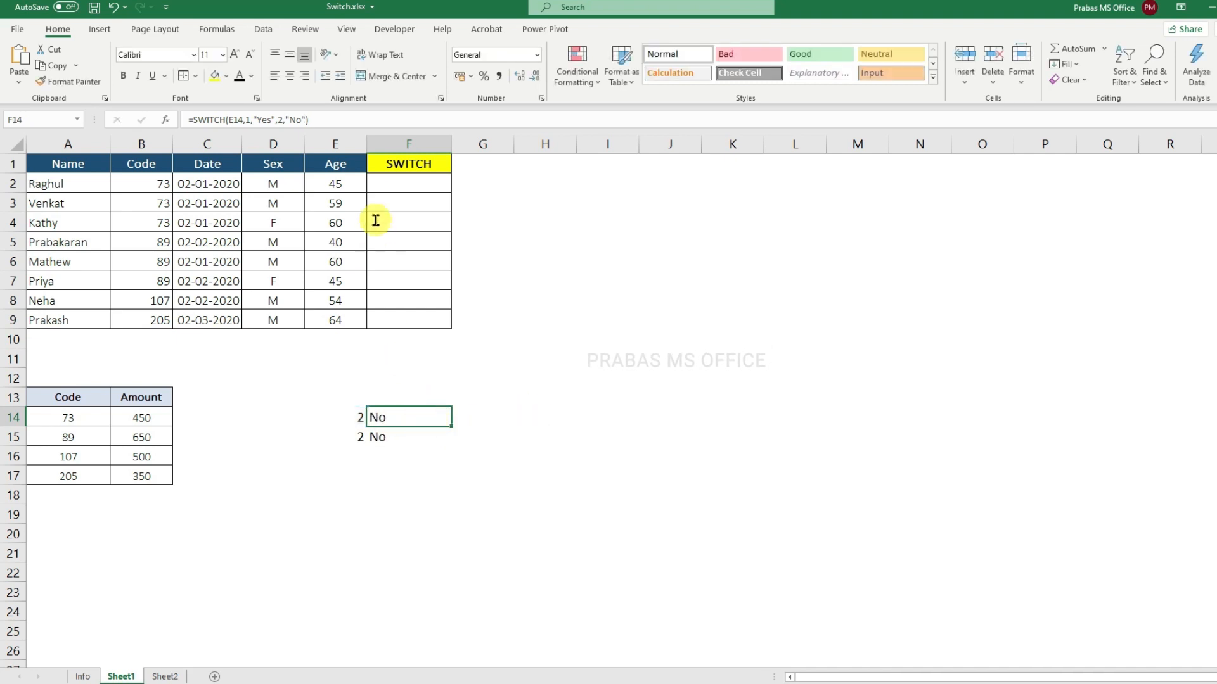
Step: Examine the Code column B2:B9, the empty SWITCH column F2:F9 and the Code/Amount lookup table in A13:B17
left_click(411, 184)
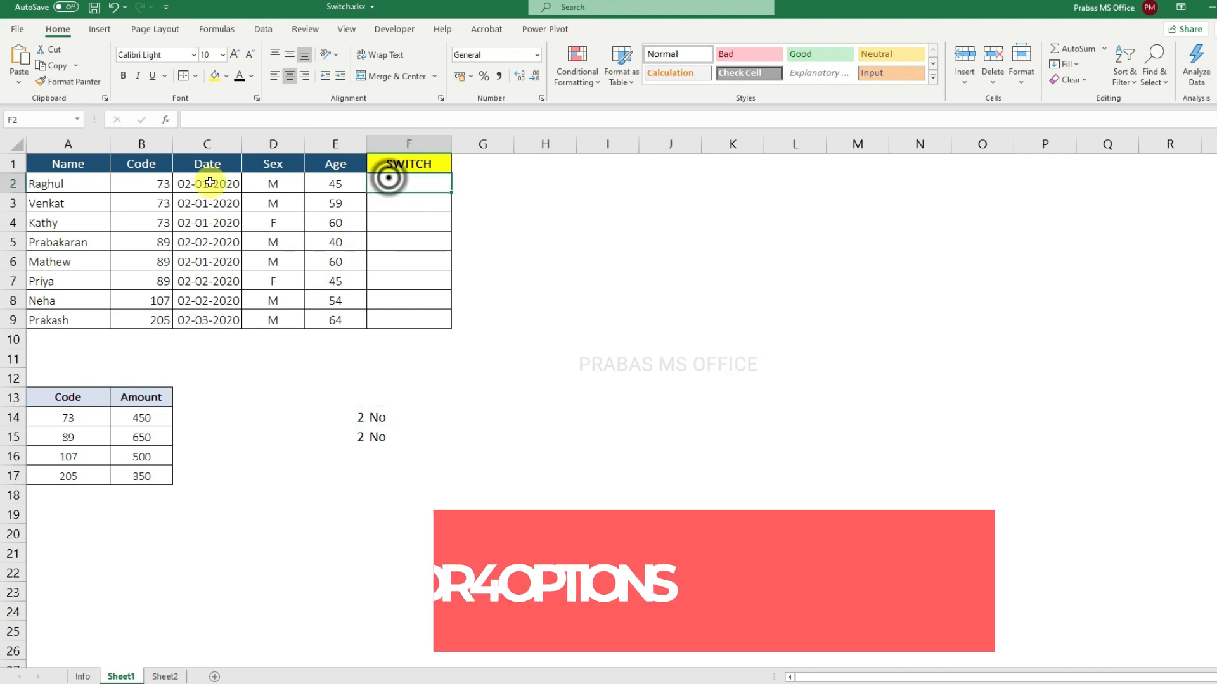
left_click_drag(125, 180, 122, 318)
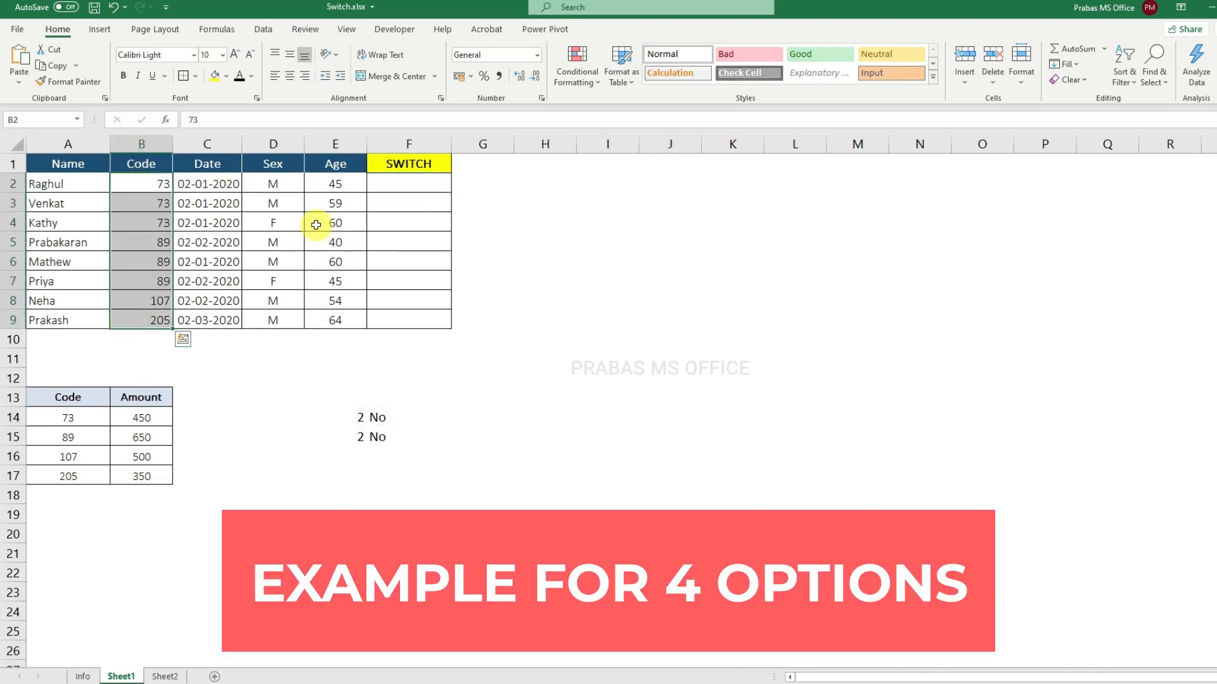
left_click_drag(393, 179, 393, 319)
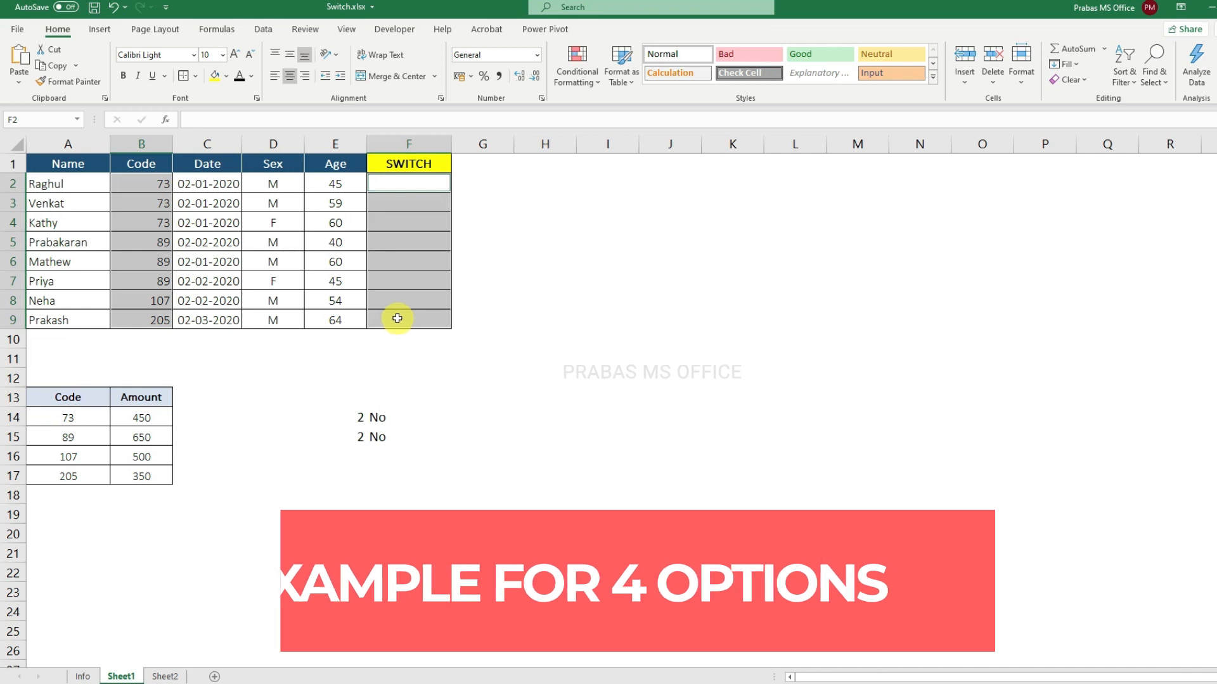
left_click_drag(77, 399, 77, 470)
left_click_drag(166, 399, 157, 474)
left_click_drag(148, 398, 66, 476)
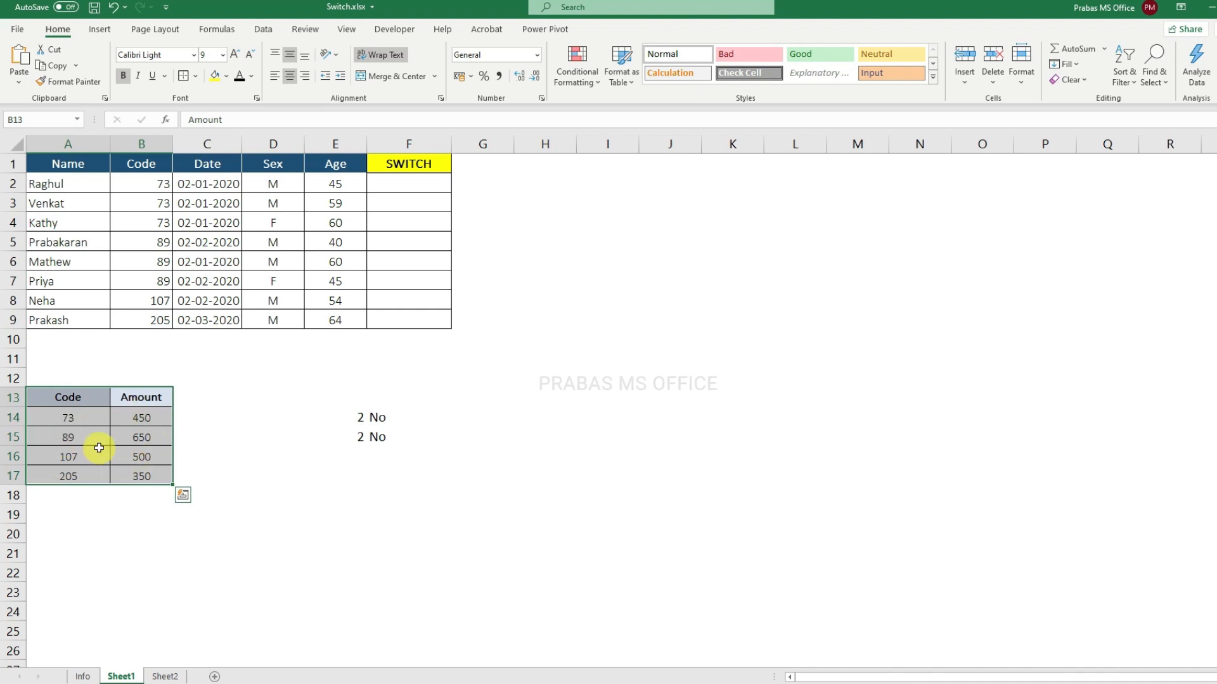
left_click_drag(390, 185, 382, 327)
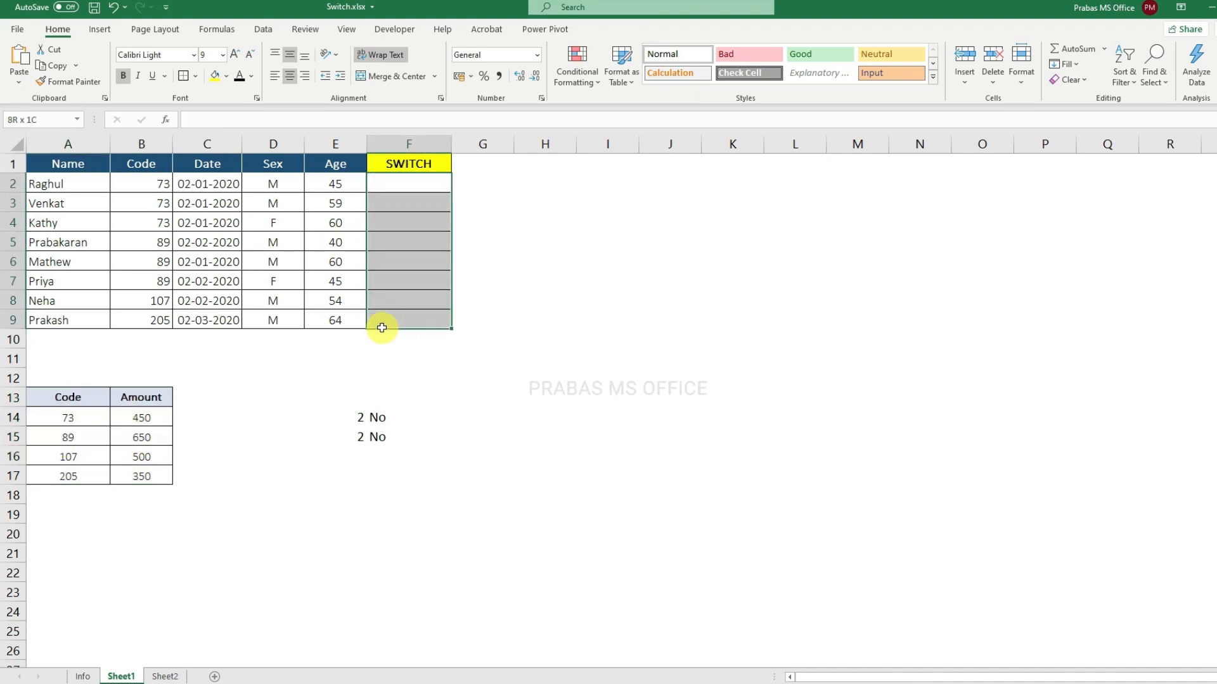
Step: Trace codes 73 and 89 from the main table to their amounts in the lookup table and their SWITCH column cells
left_click(154, 184)
left_click(74, 417)
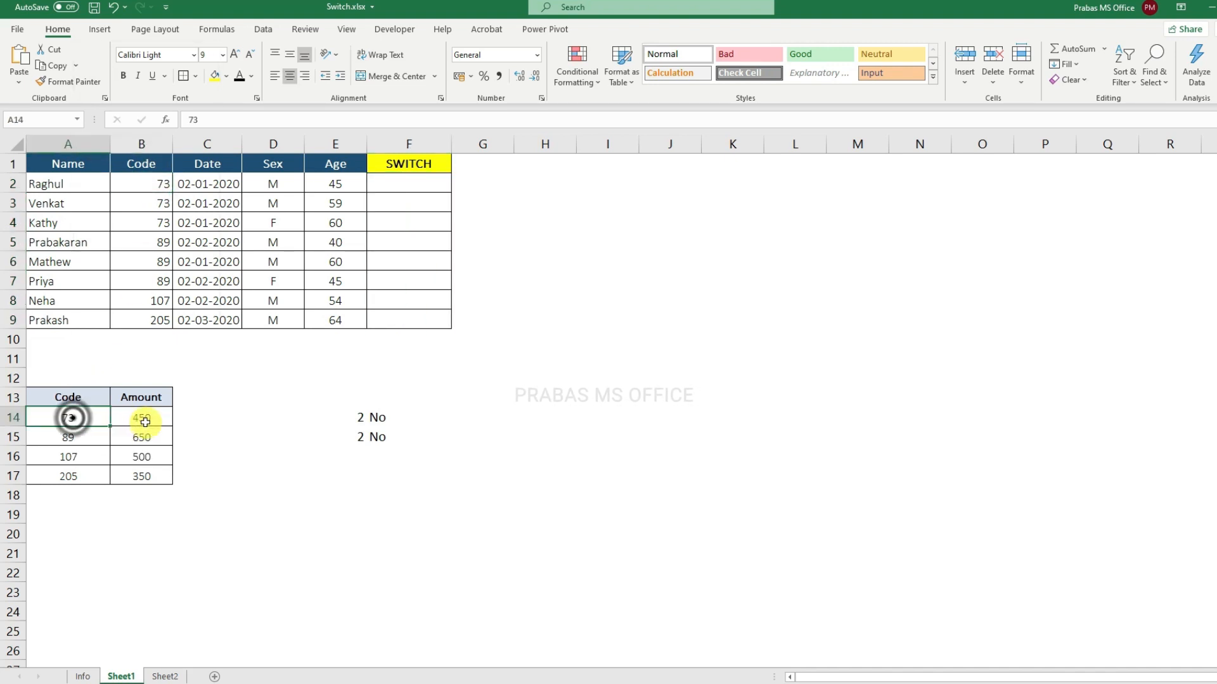
left_click(141, 417)
left_click(394, 188)
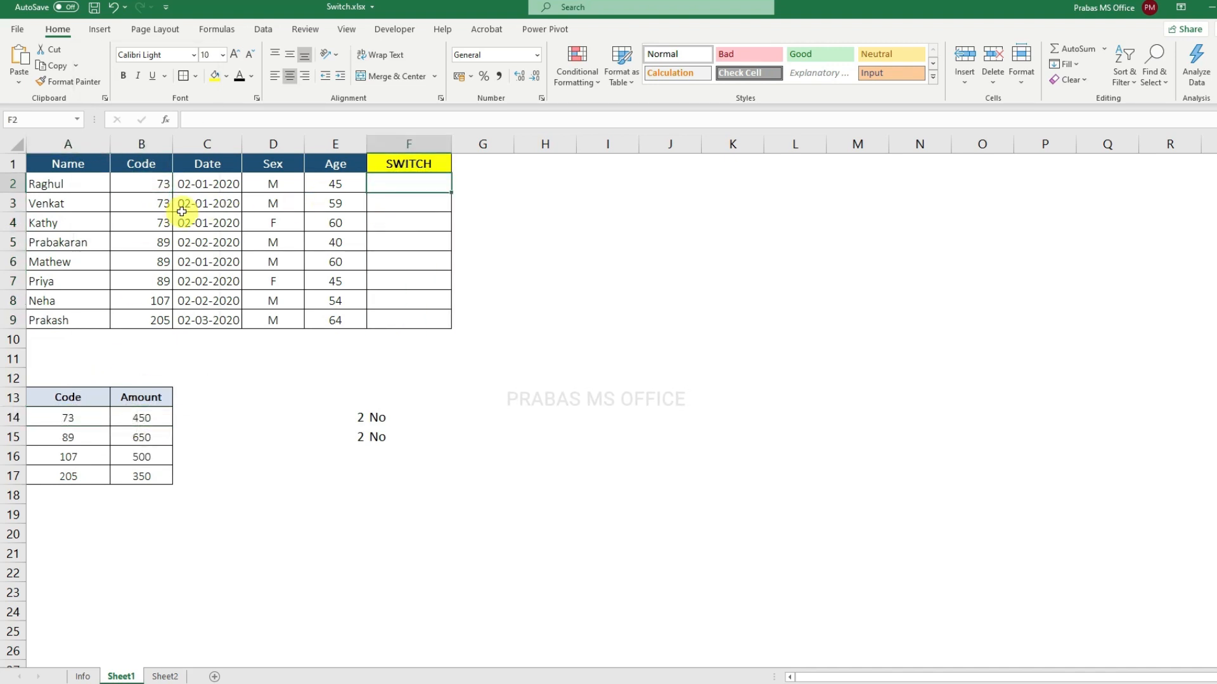
left_click(159, 204)
left_click(388, 208)
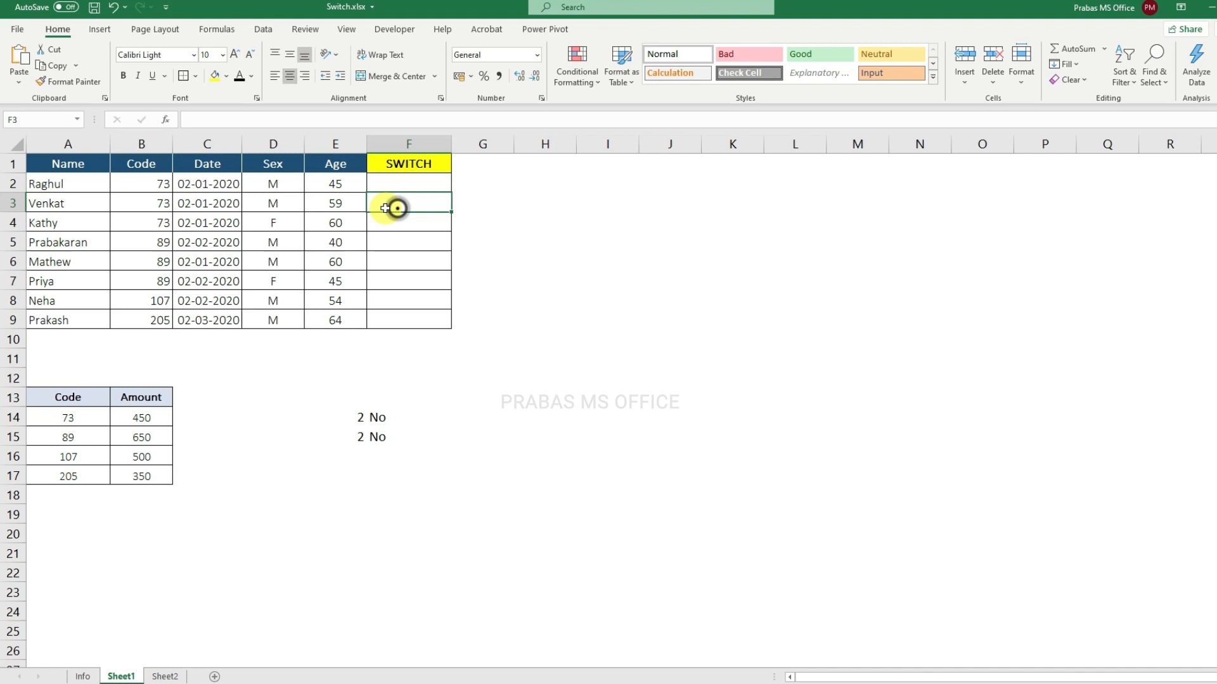
left_click(158, 226)
left_click(397, 224)
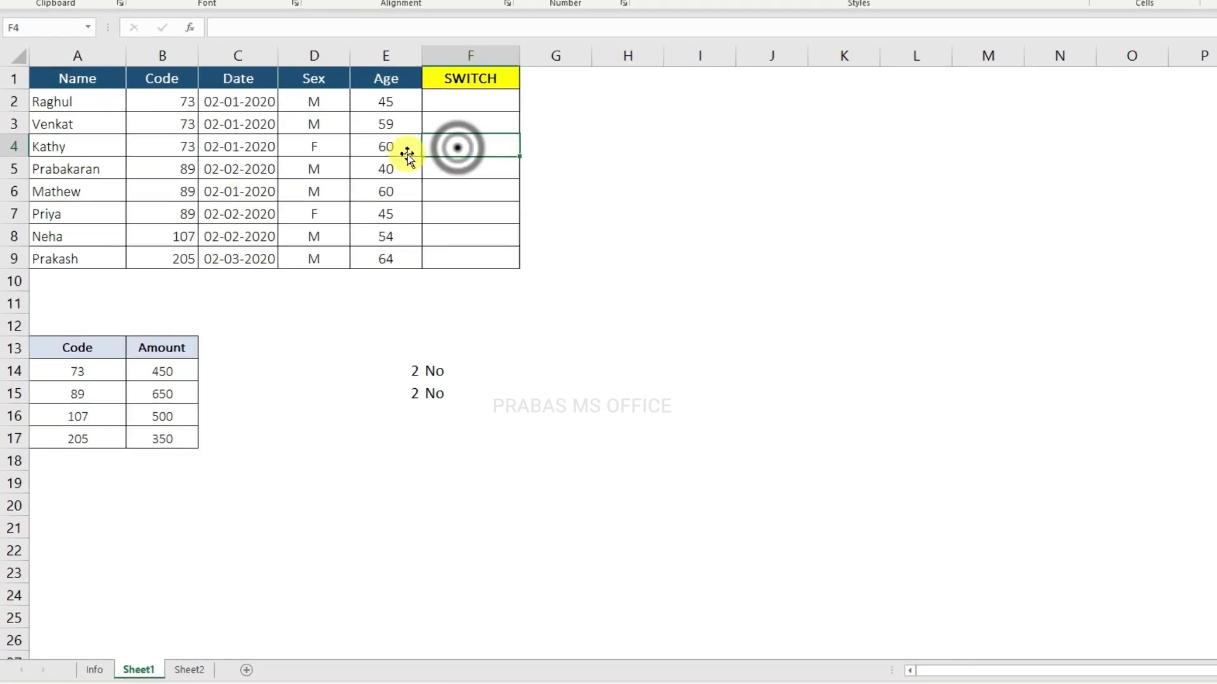
left_click(177, 169)
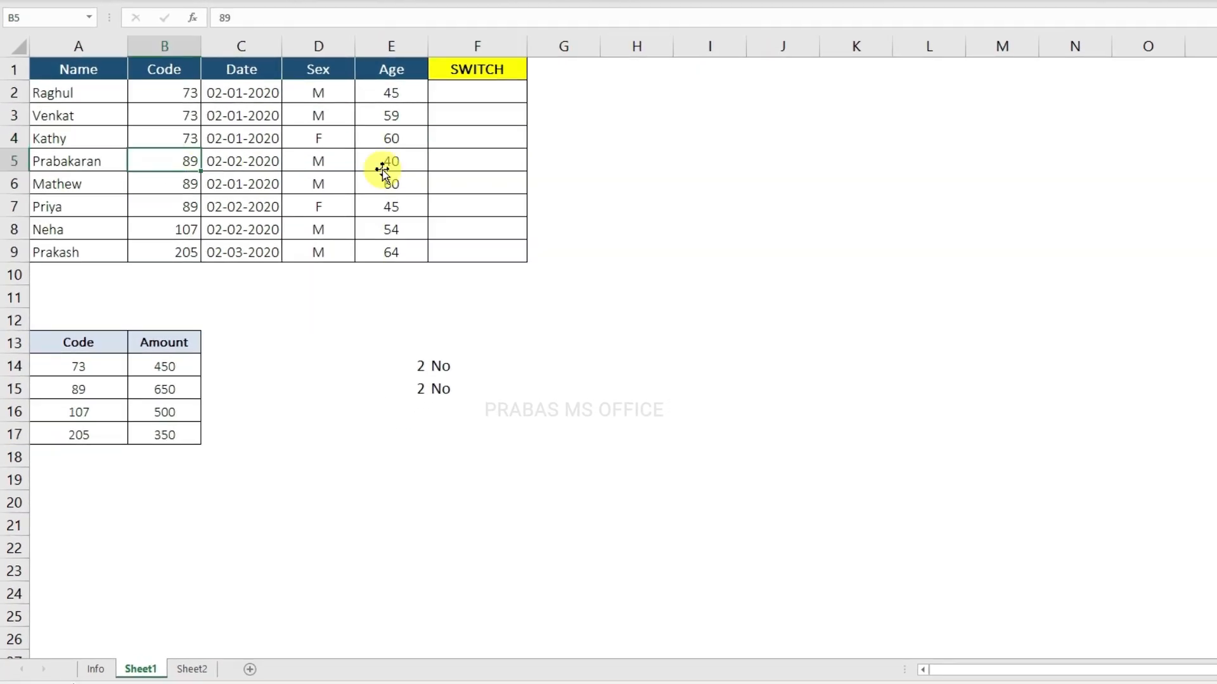
left_click(439, 159)
left_click(174, 391)
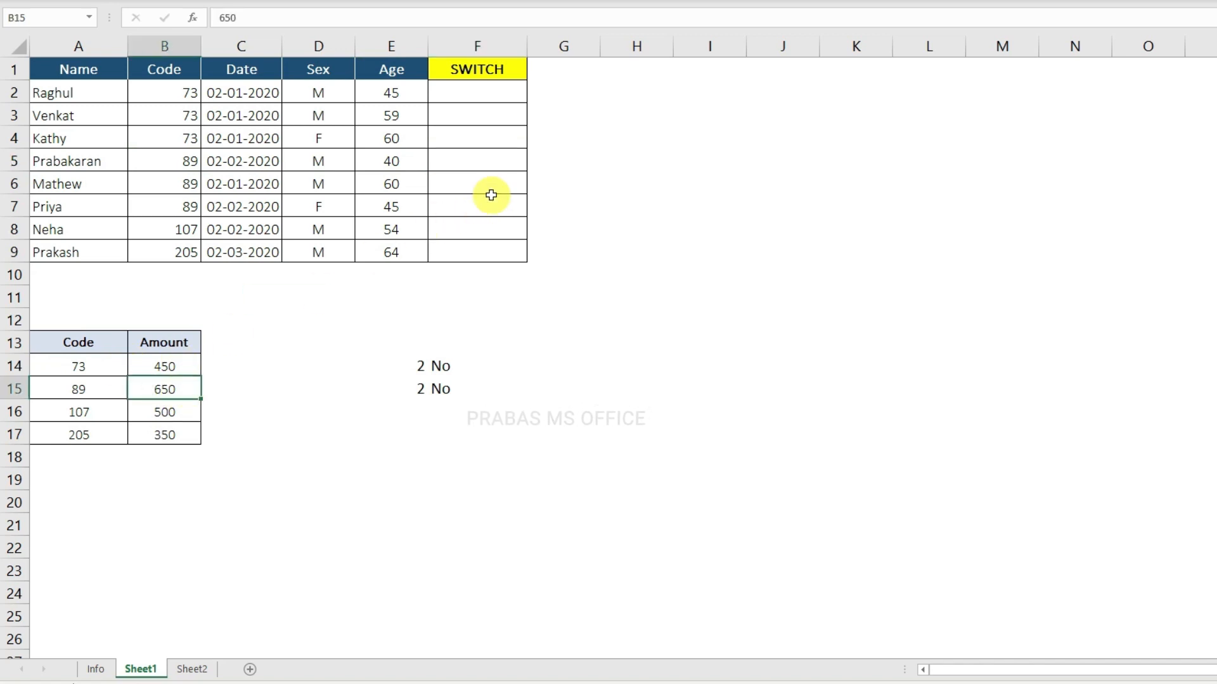
Step: Start a SWITCH formula in F2 with the code cell B2 as its expression
left_click(491, 96)
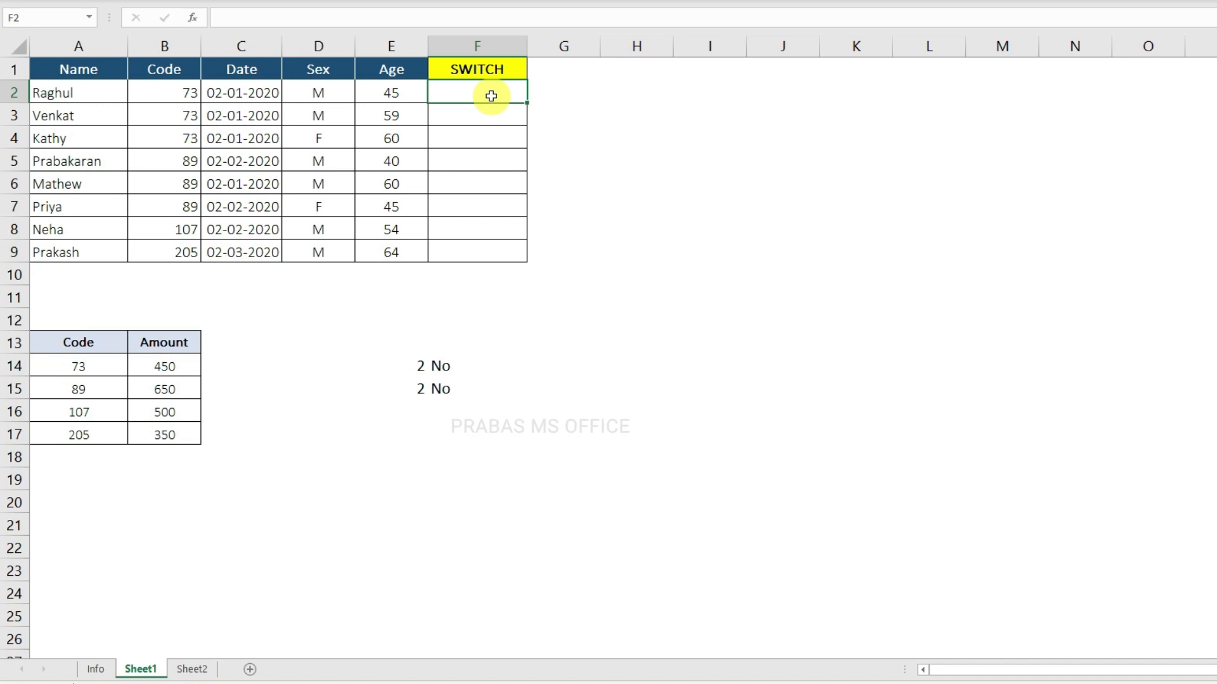
type("=")
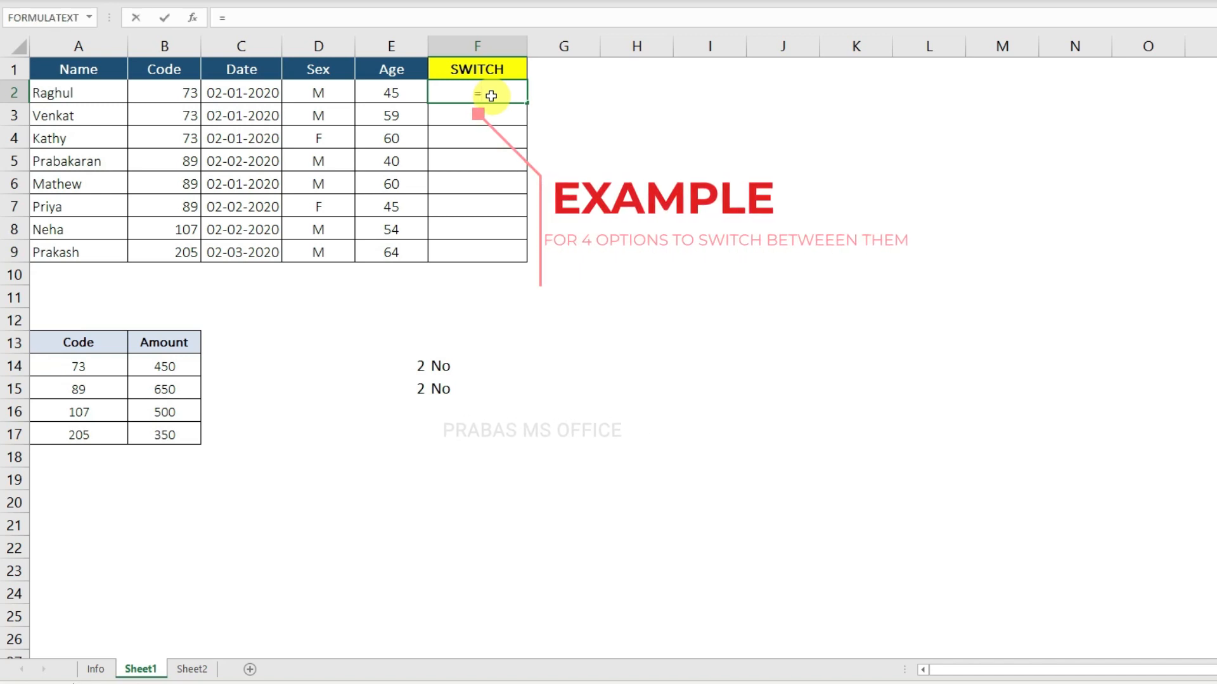
type("swit")
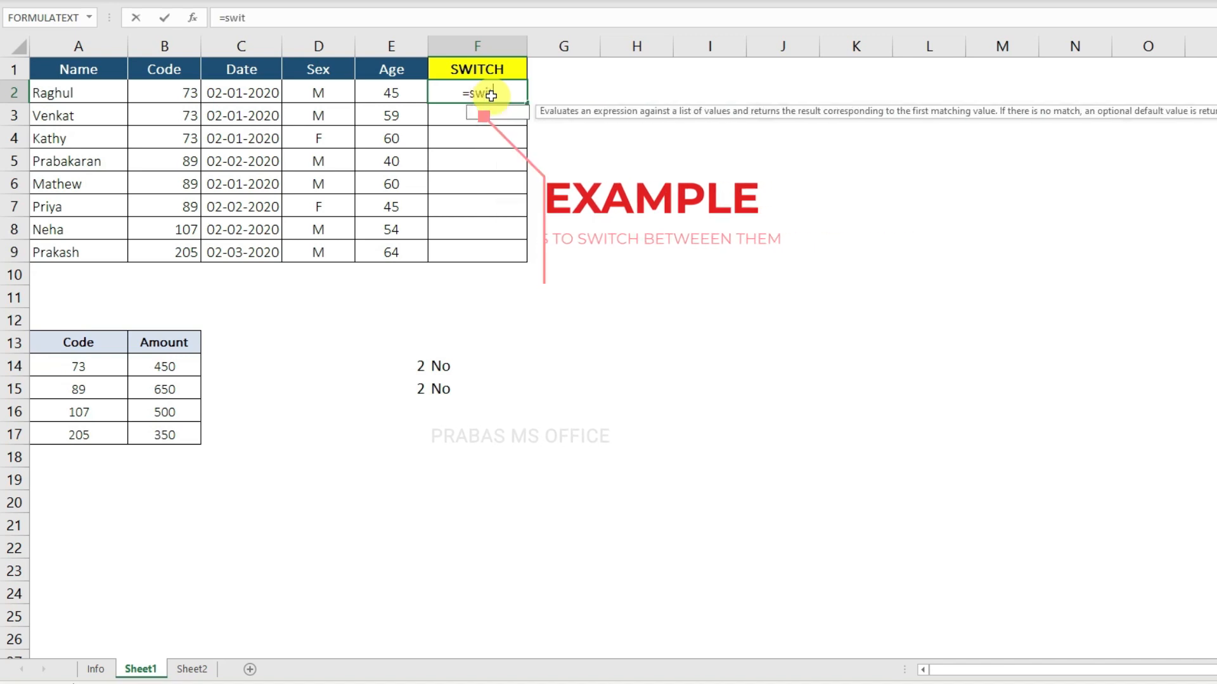
key("Tab")
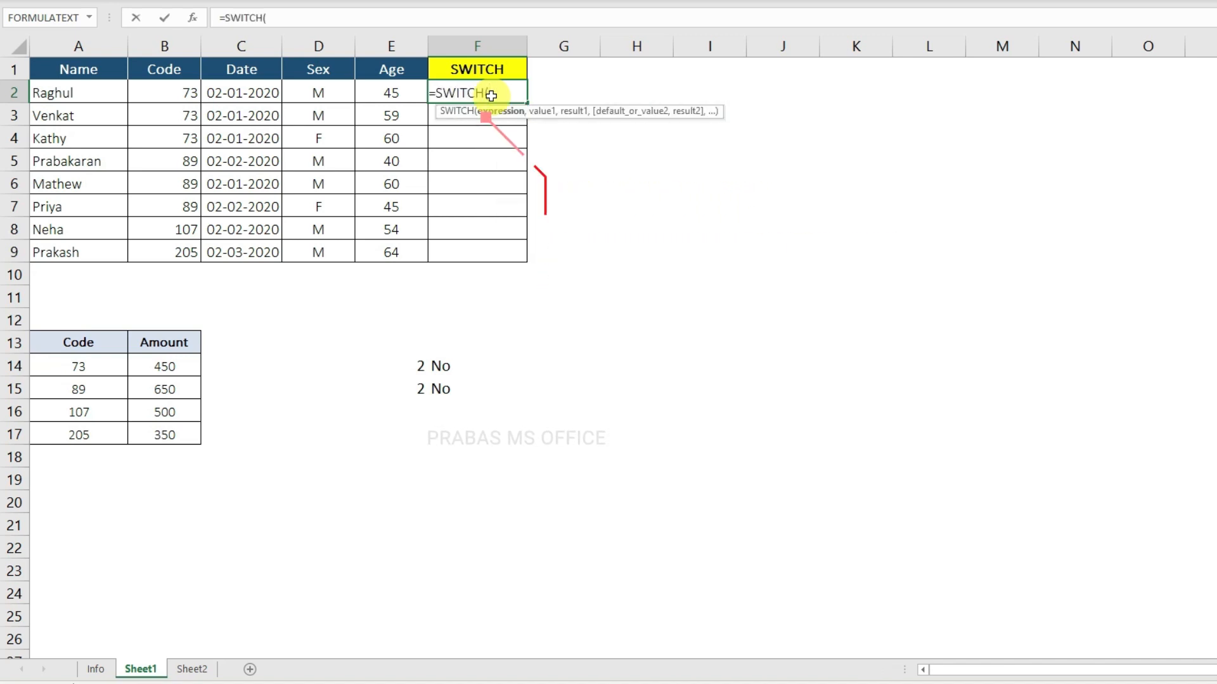
left_click(177, 94)
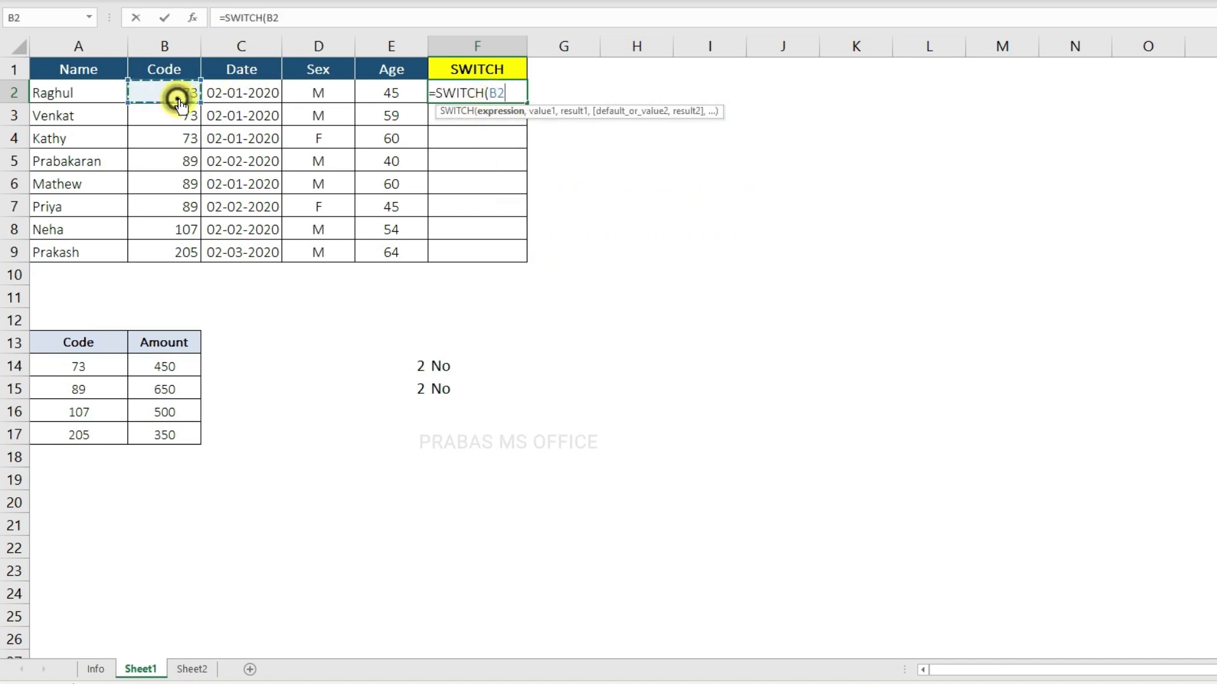
type(",")
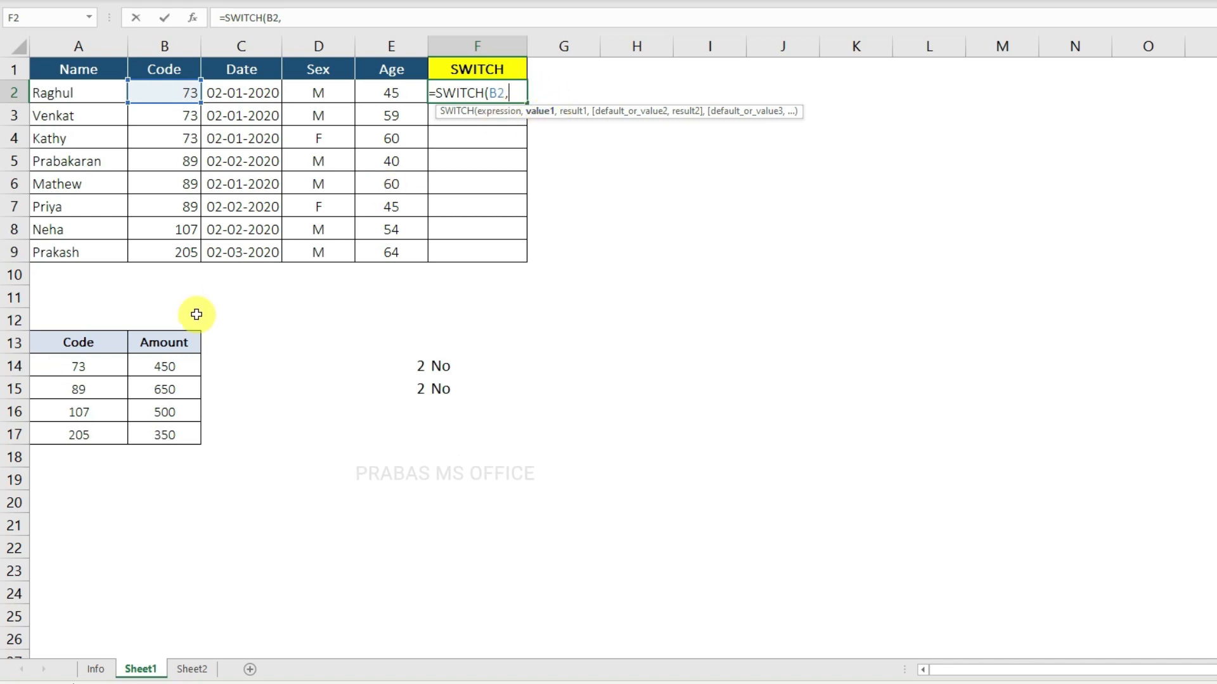
Step: Add the first two value-result pairs to the F2 formula: A14 with B14 and A15 with B15
left_click(100, 363)
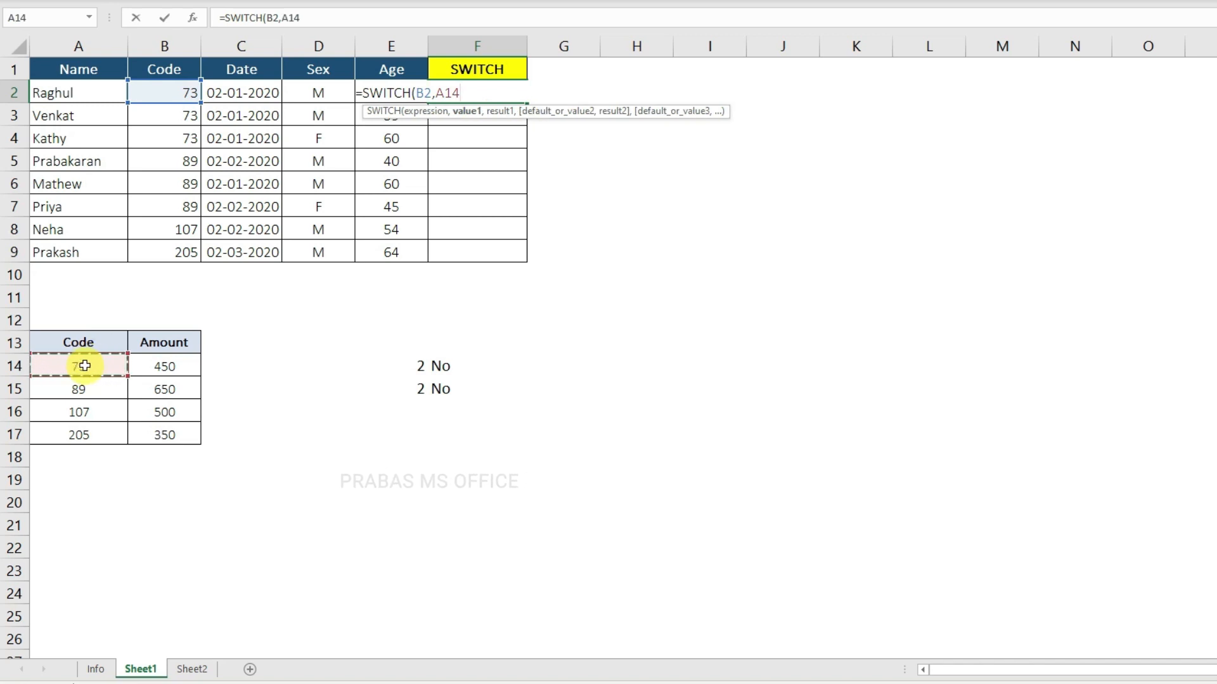
type(",")
left_click(158, 368)
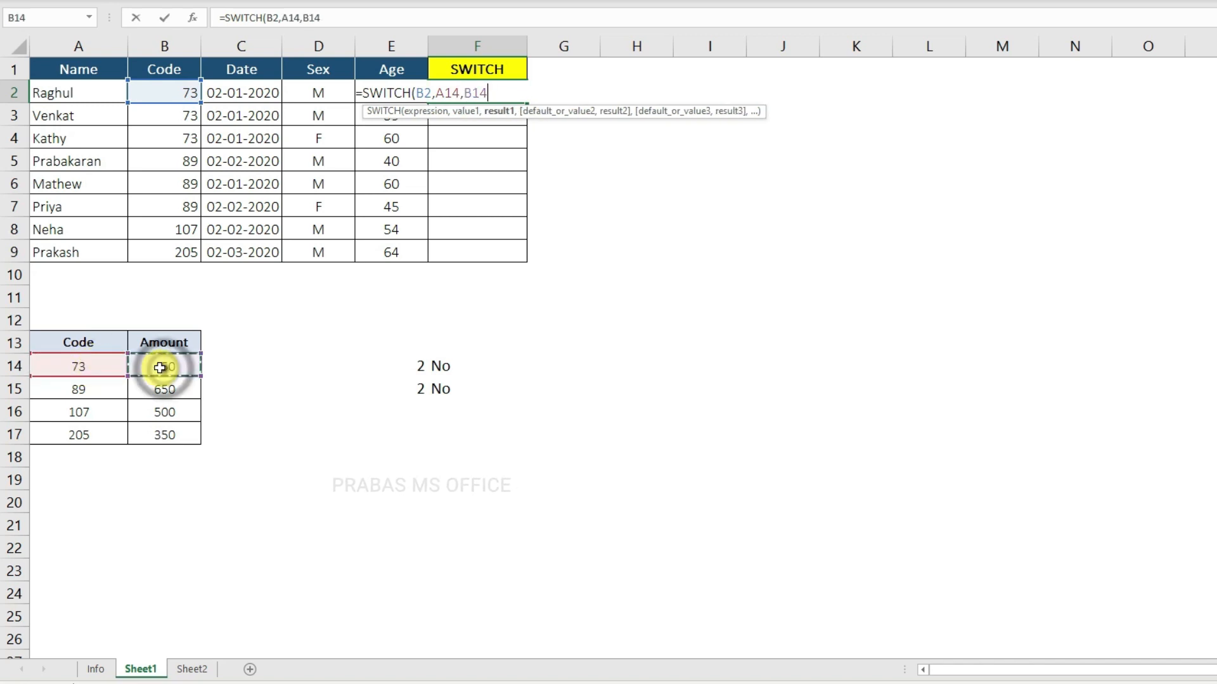
type(",")
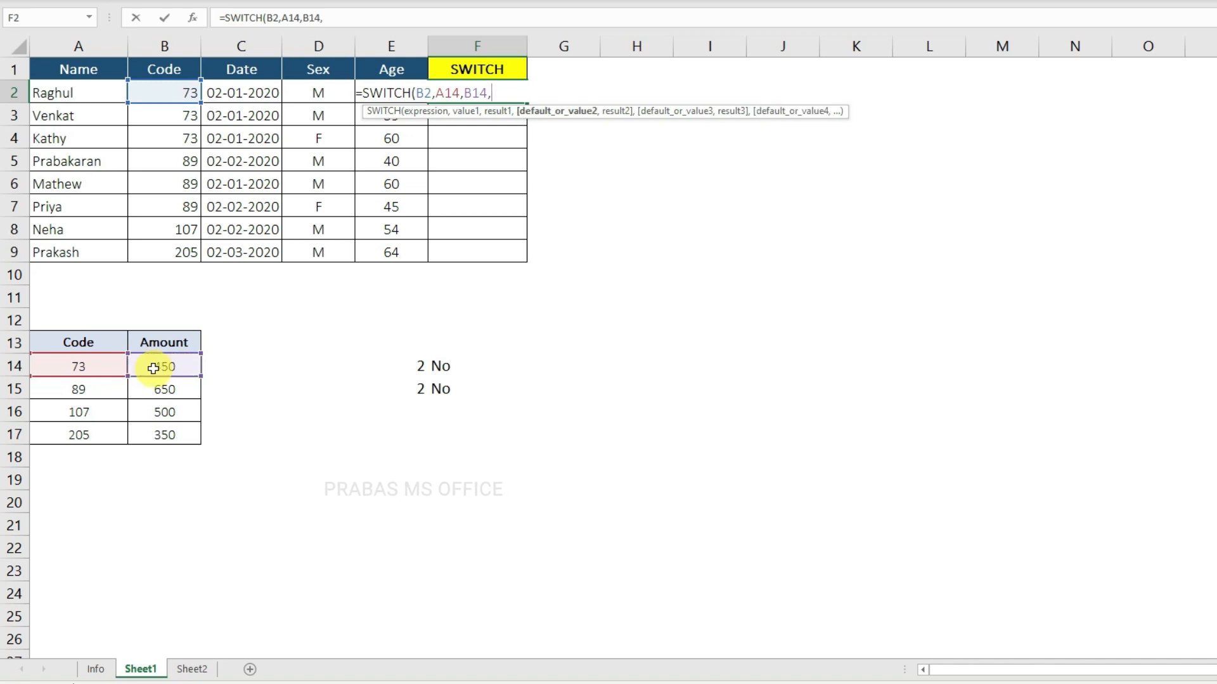
left_click(85, 389)
type(",")
left_click(166, 392)
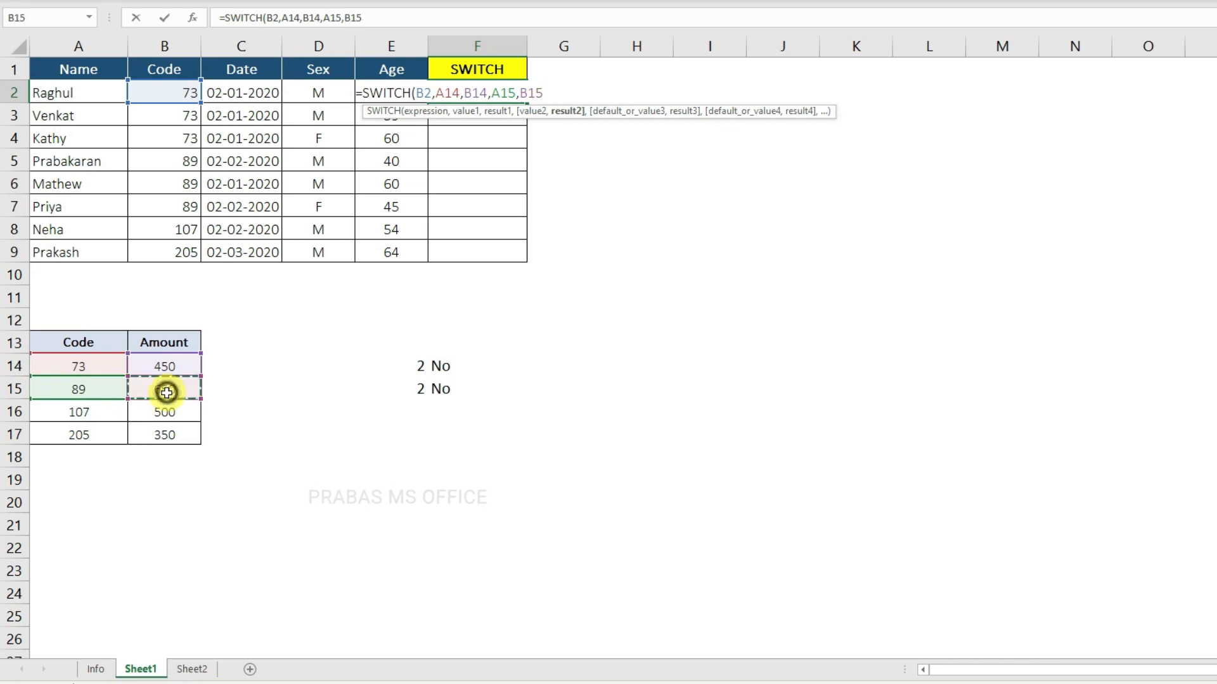
type(",")
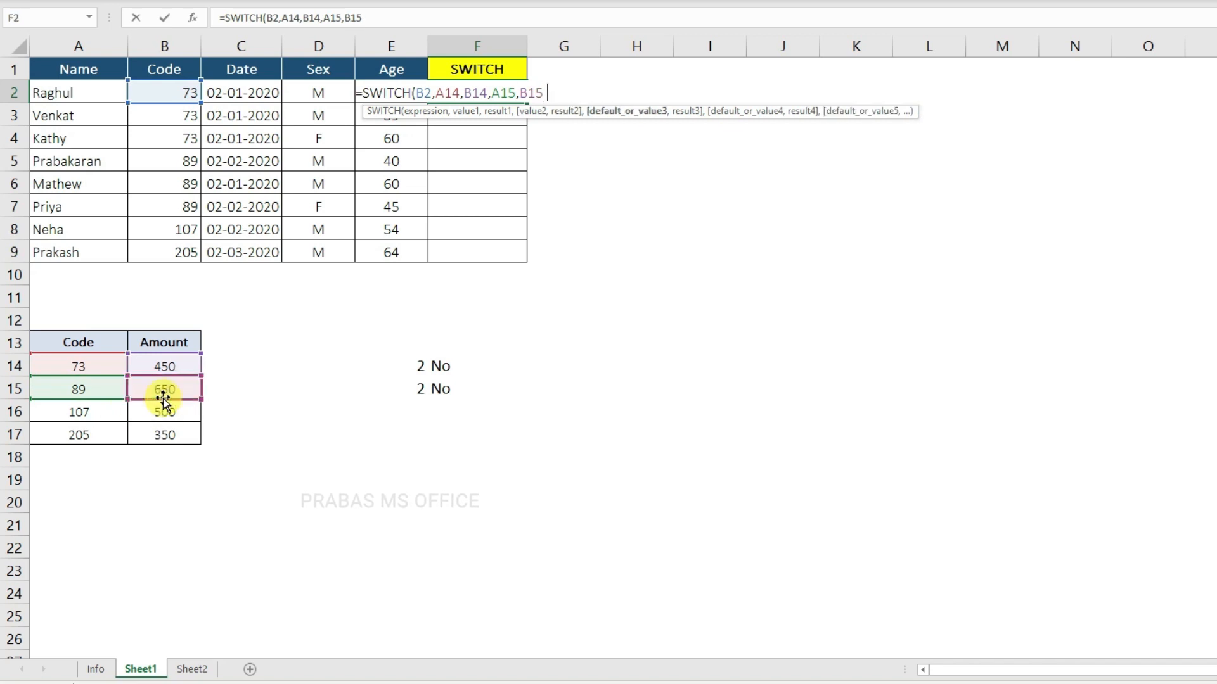
Step: Add the pairs A16 with B16 and A17 with B17, close the parenthesis and enter the F2 formula
left_click(103, 411)
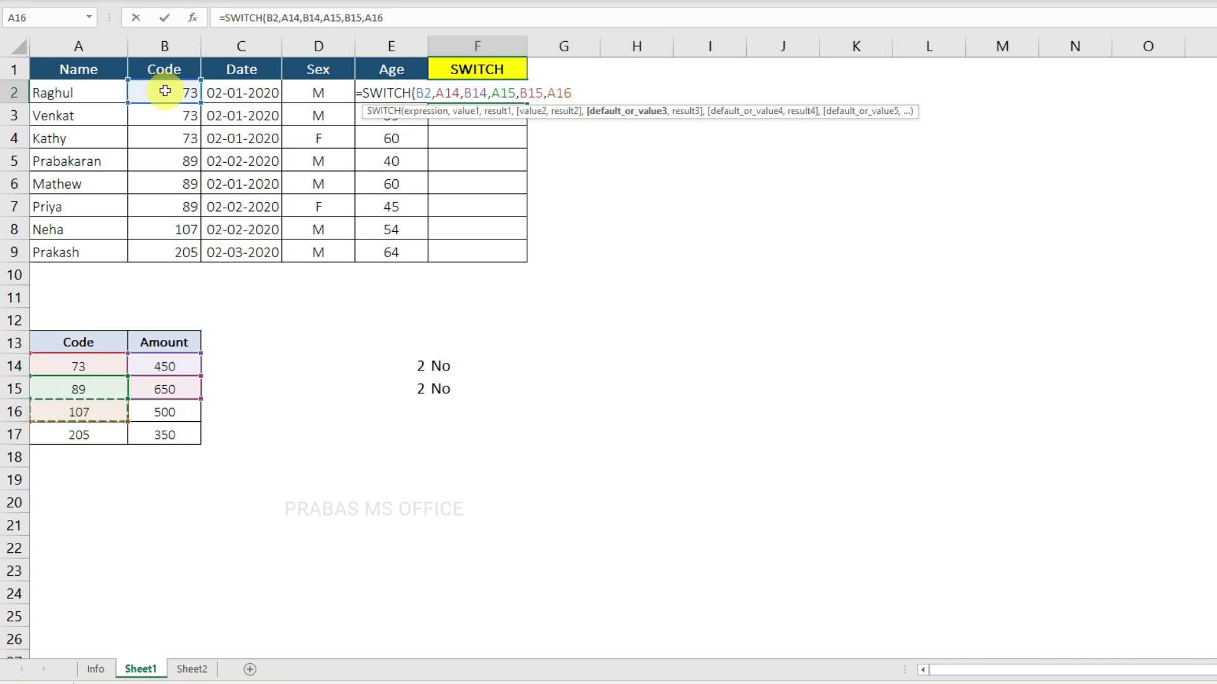
type(",")
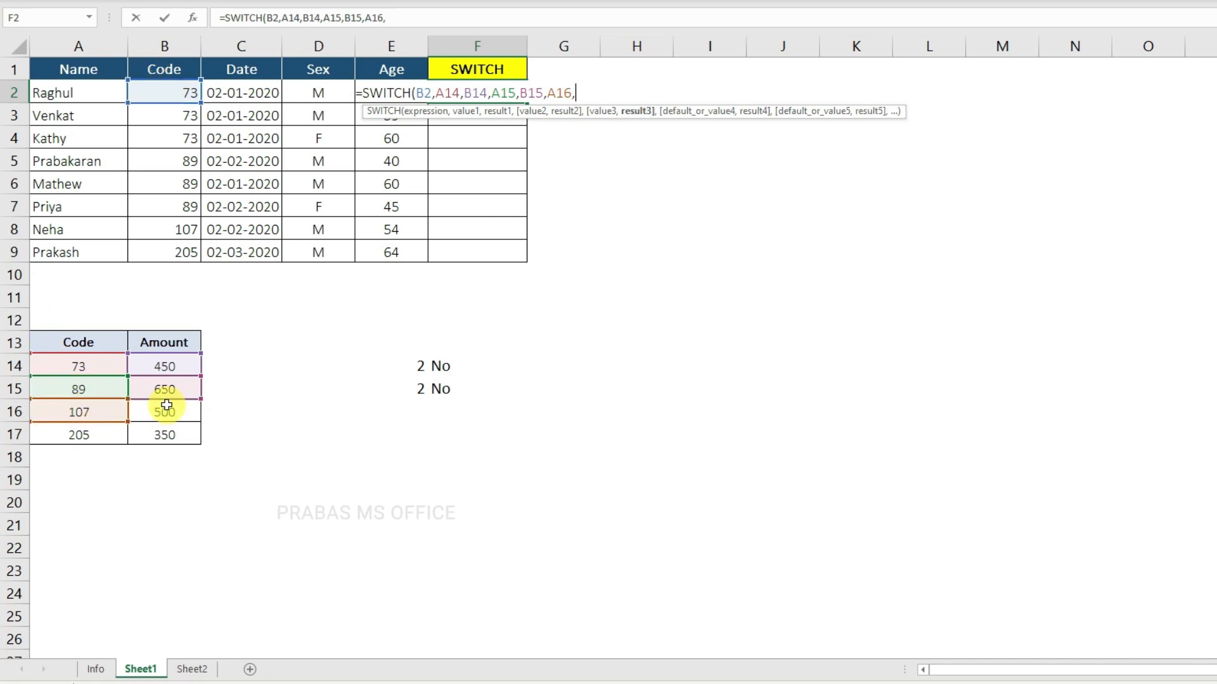
left_click(167, 407)
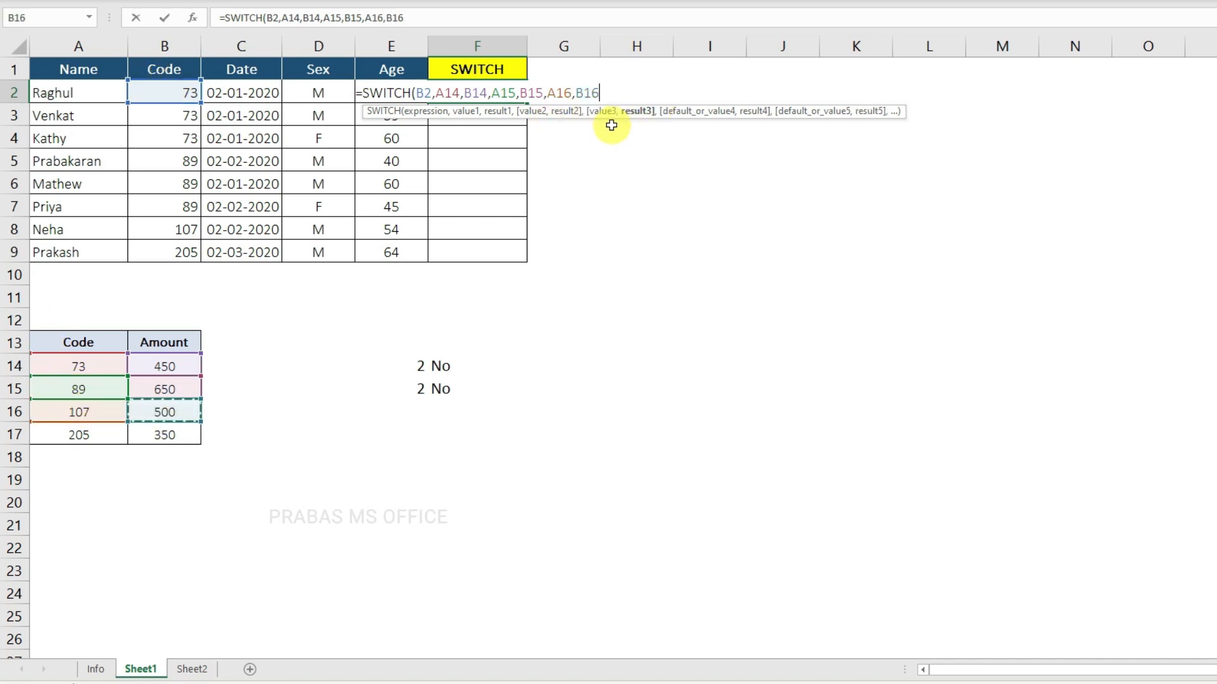
type(",")
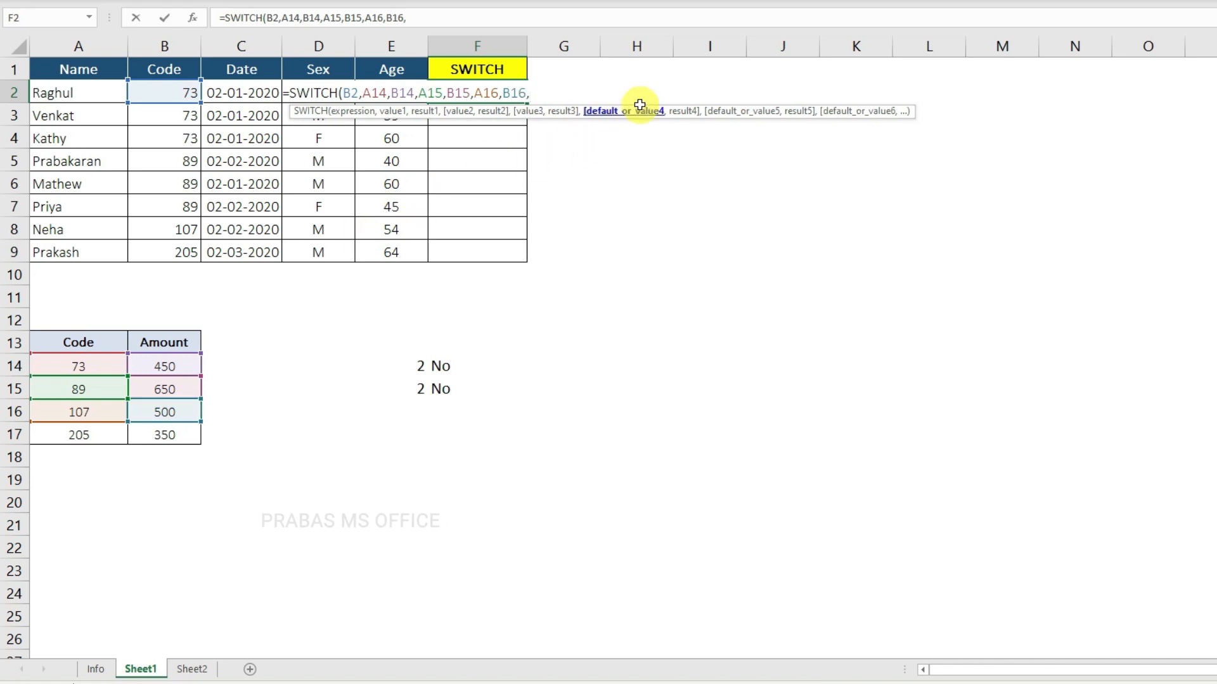
left_click(70, 436)
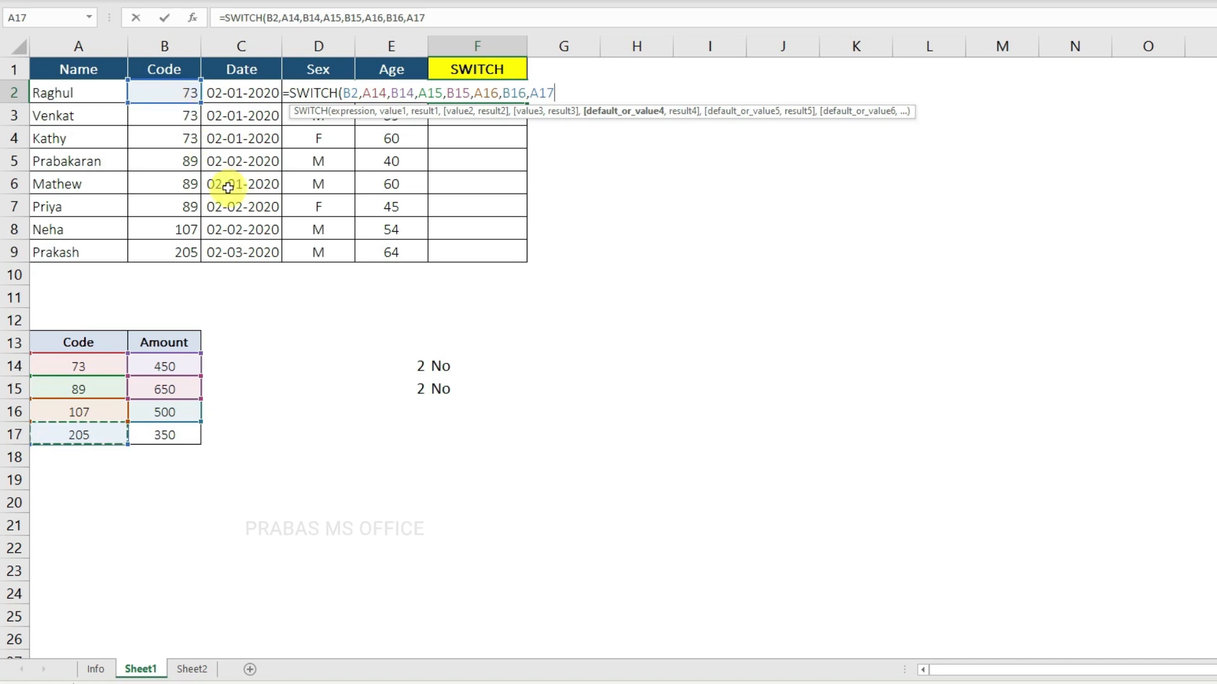
type(",")
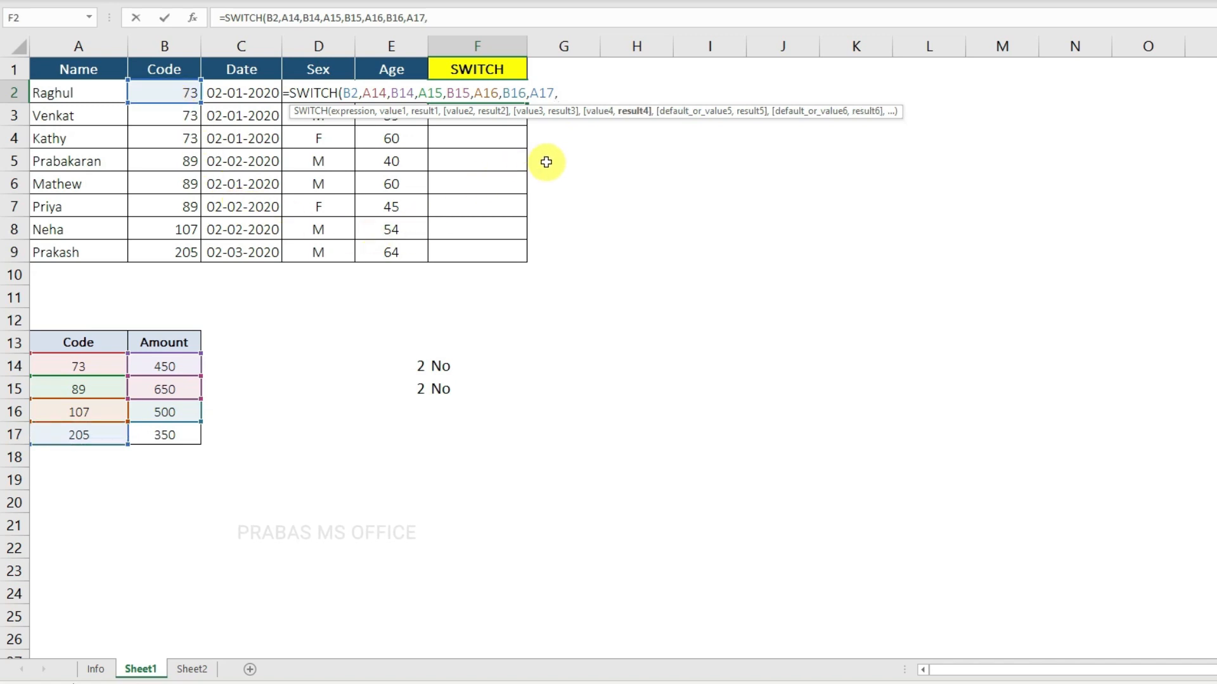
left_click(166, 434)
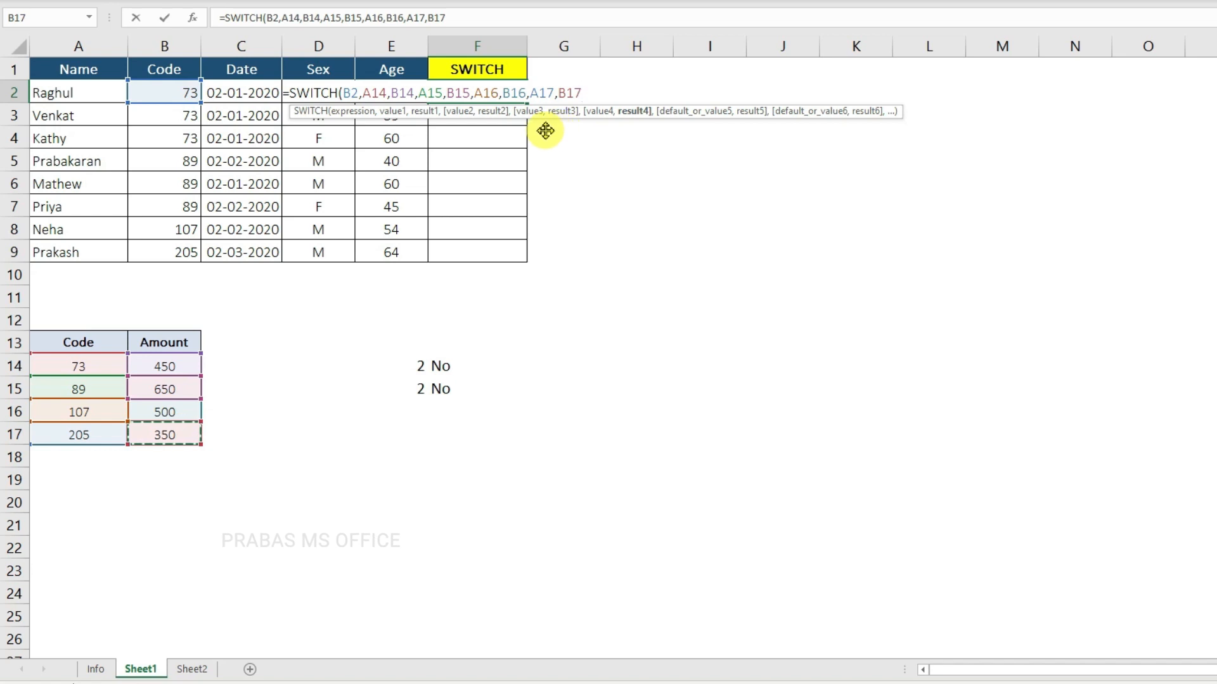
type(")")
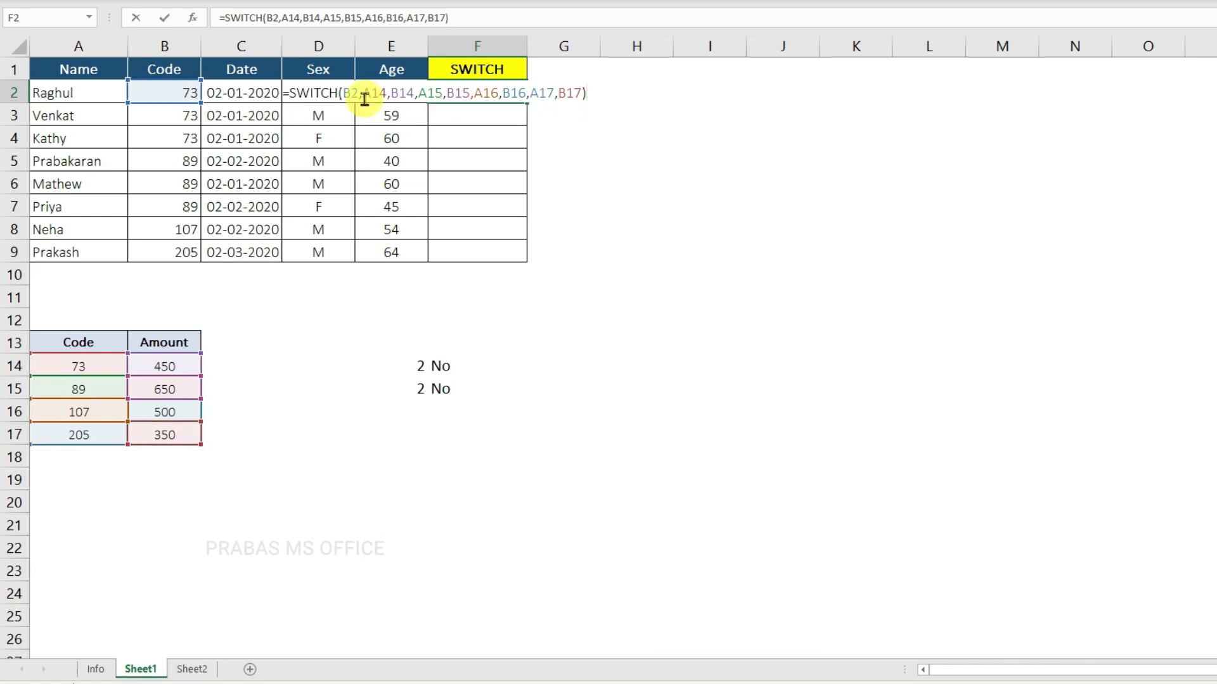
left_click(360, 94)
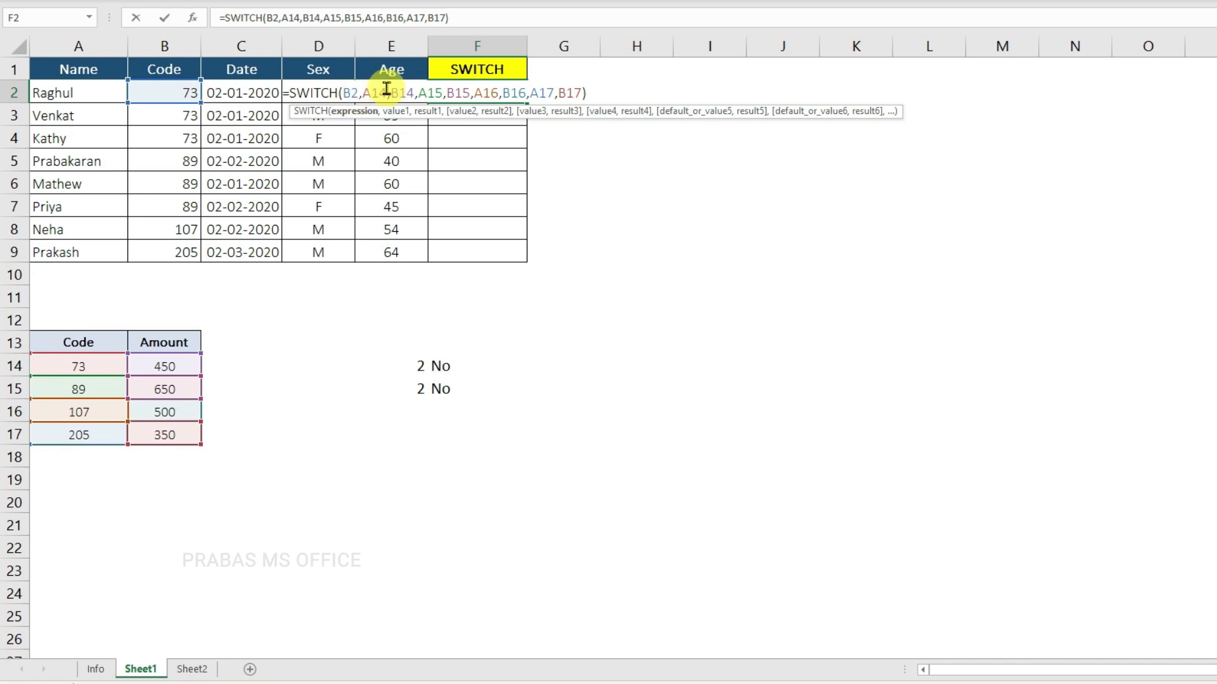
key("Return")
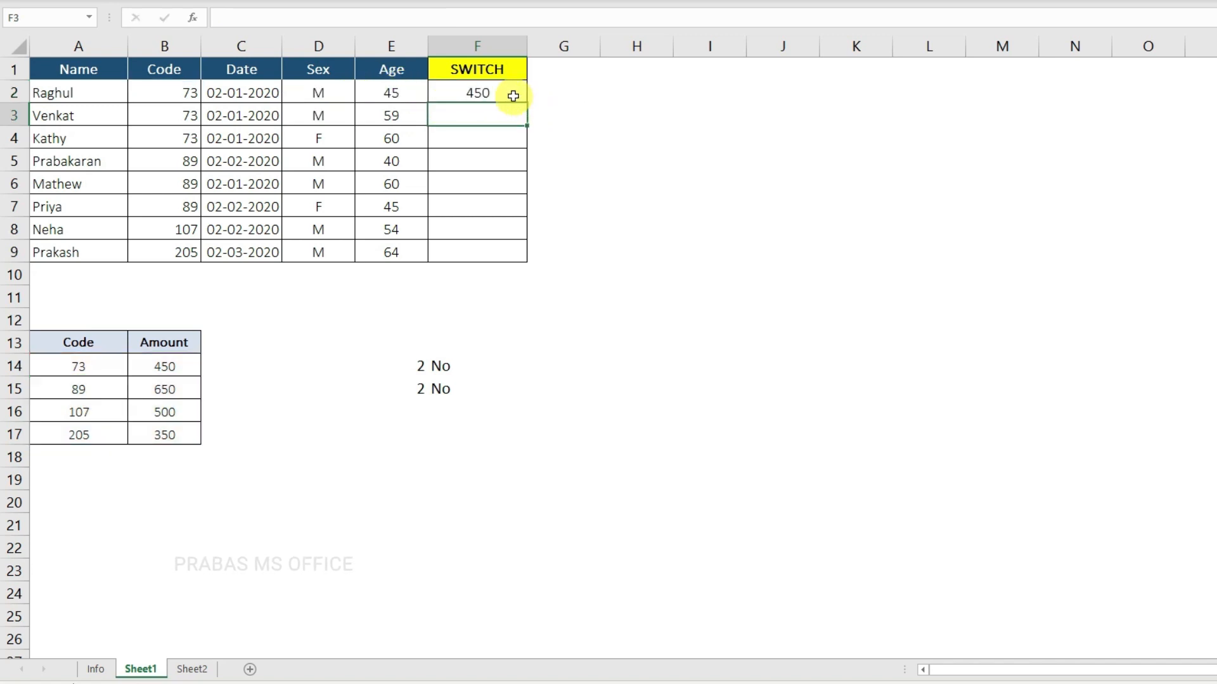
Step: Inspect the cell references inside the SWITCH formula in F2
left_click(512, 94)
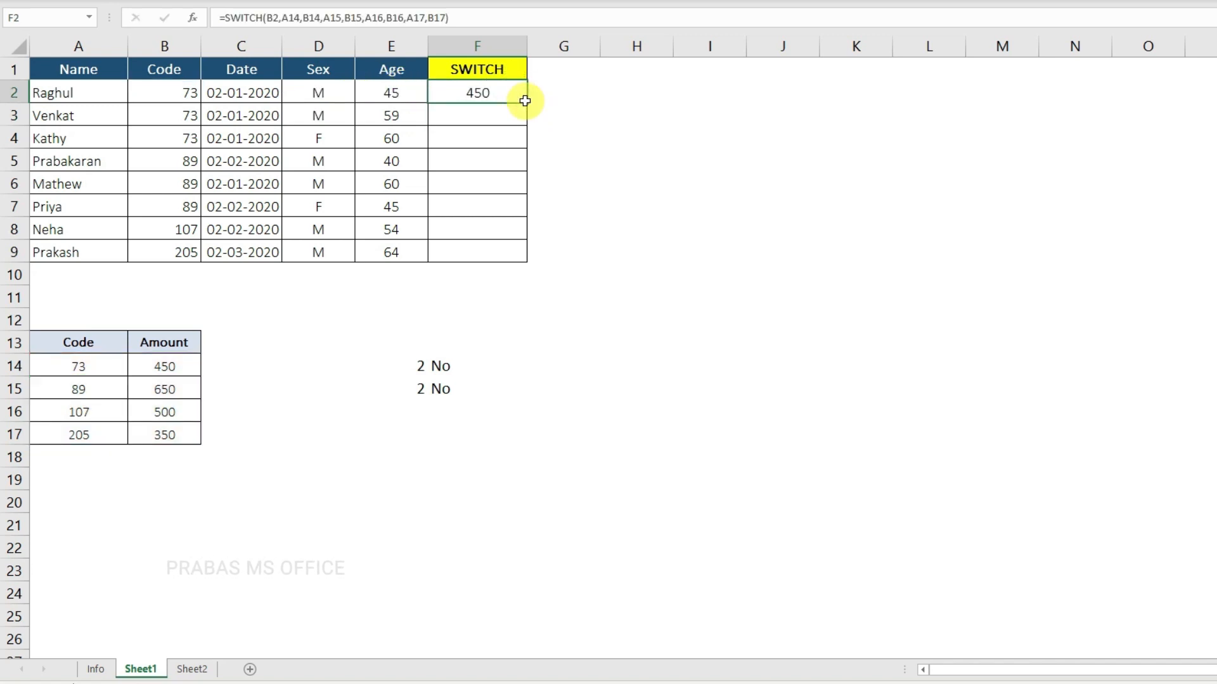
double_click(490, 90)
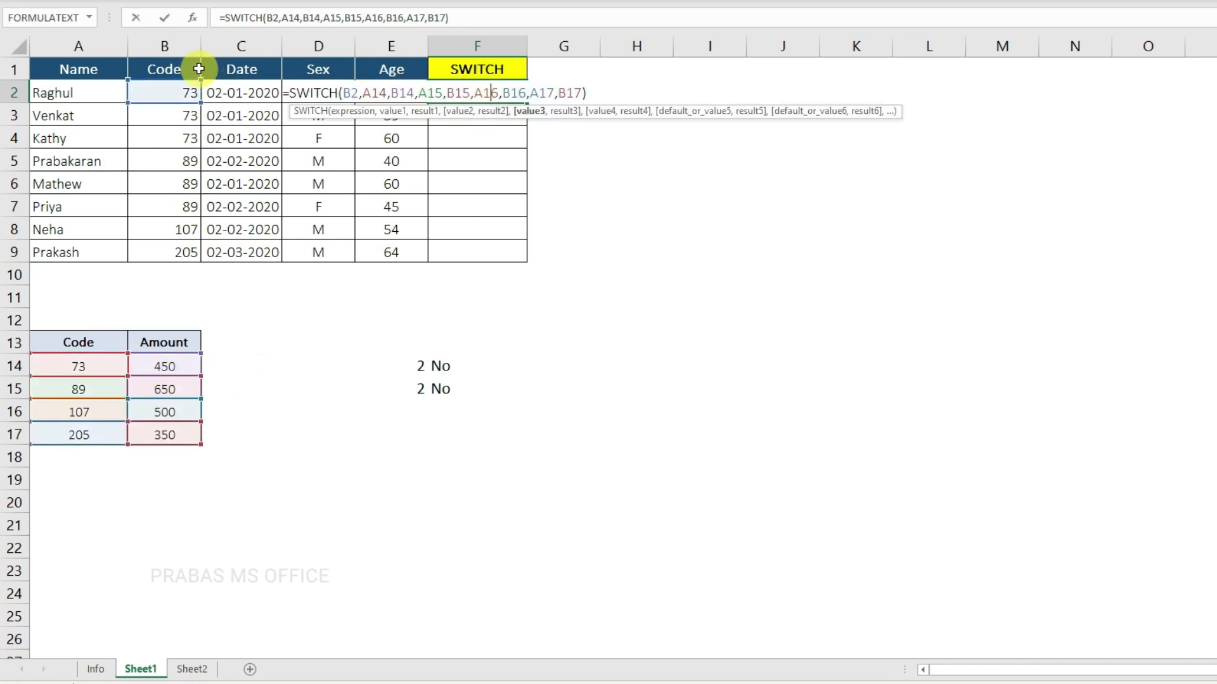
key("Escape")
Step: In the F2 SWITCH formula, make the references A14, B14, A15 and B15 absolute
key("F2")
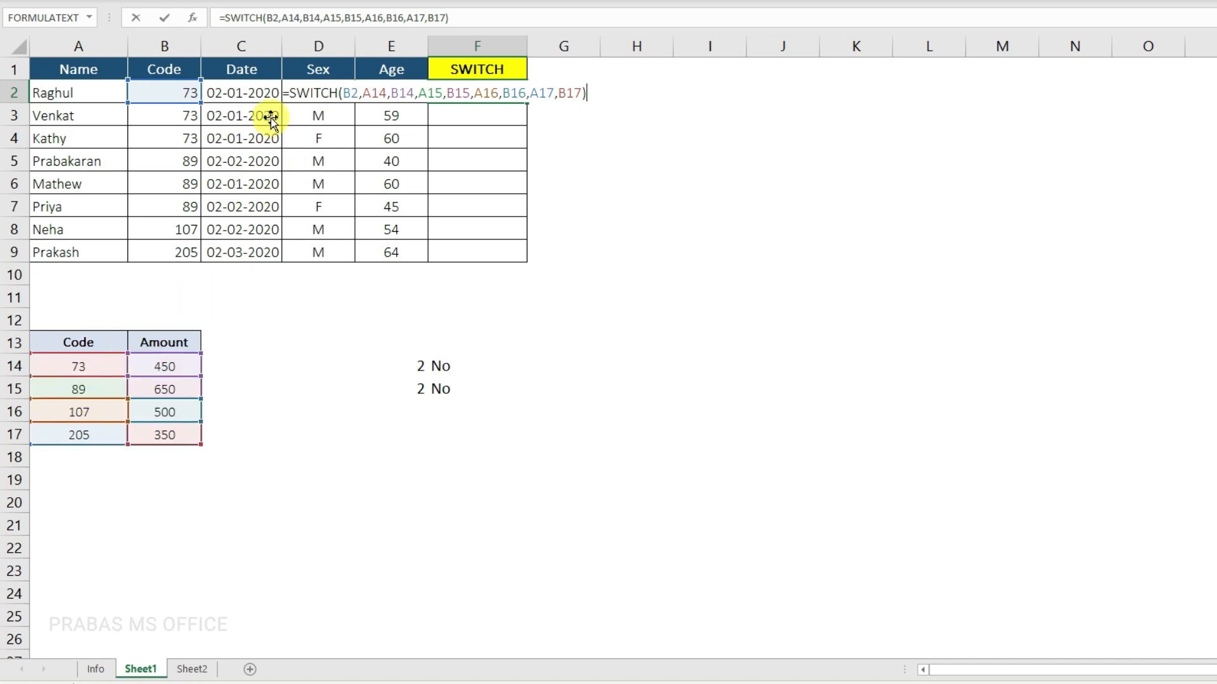
left_click(372, 93)
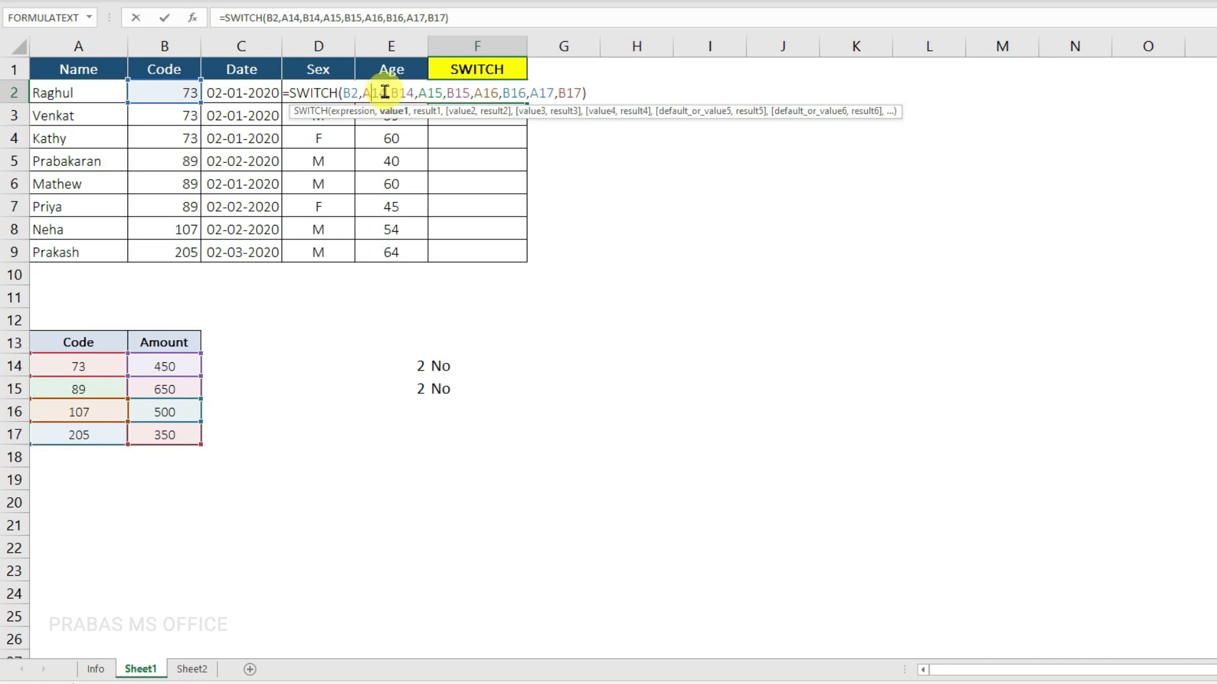
key("F4")
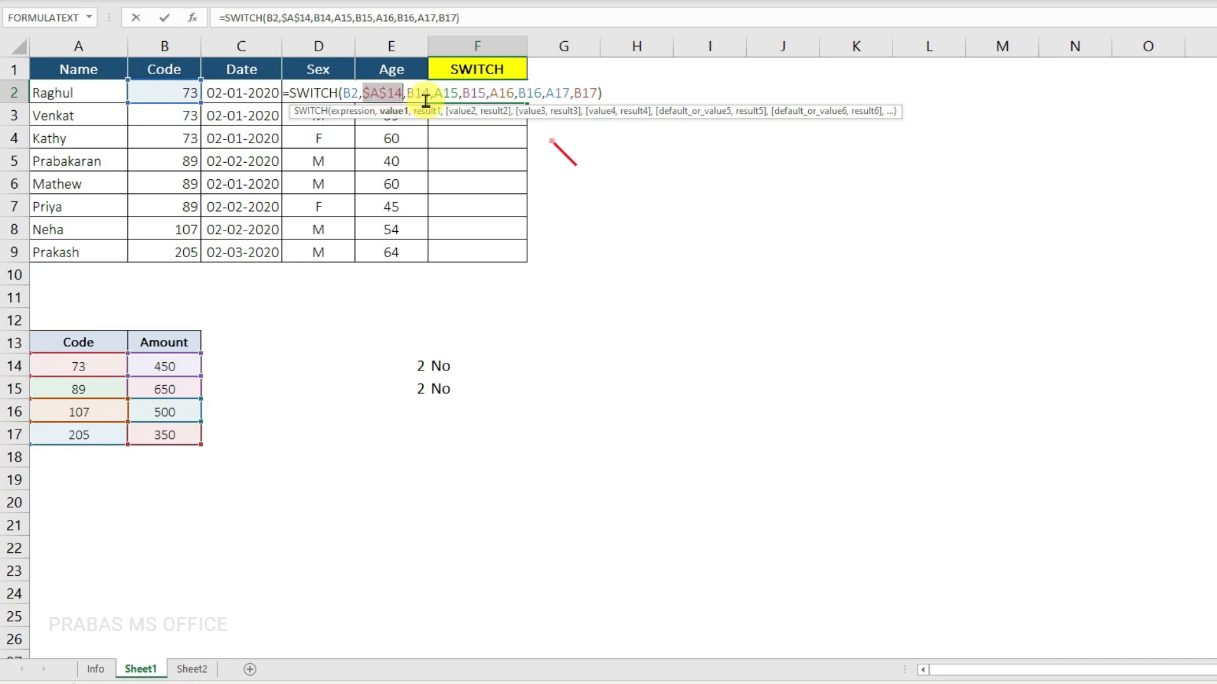
left_click(416, 93)
key("F4")
left_click(462, 93)
key("F4")
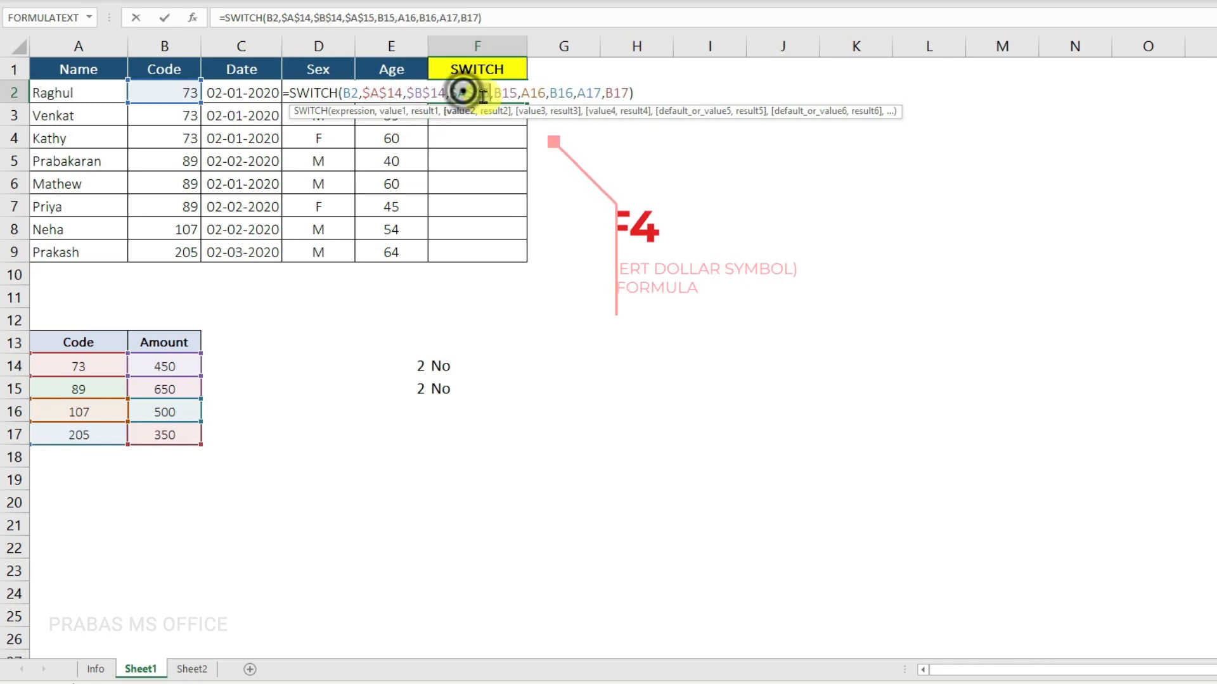
left_click(501, 92)
key("F4")
Step: Make A16, B16, A17 and B17 absolute as well, leave B2 relative, and enter the F2 formula
left_click(547, 95)
key("F4")
left_click(590, 93)
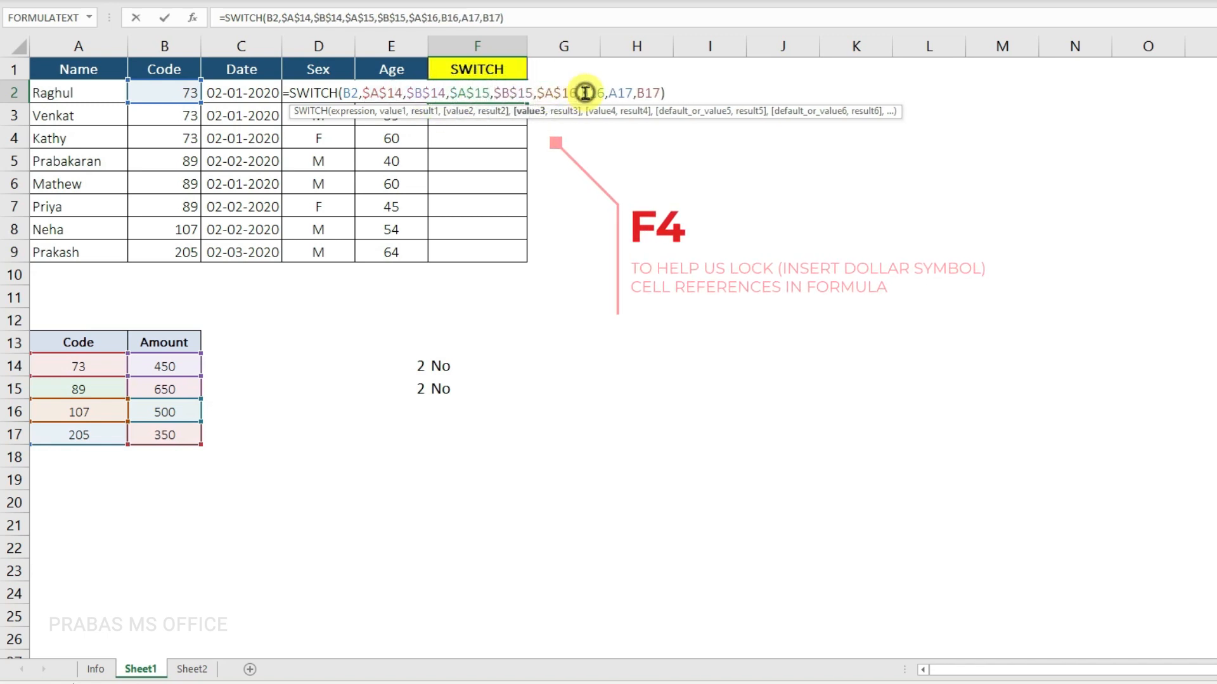
key("F4")
left_click(560, 93)
key("F4")
left_click(608, 93)
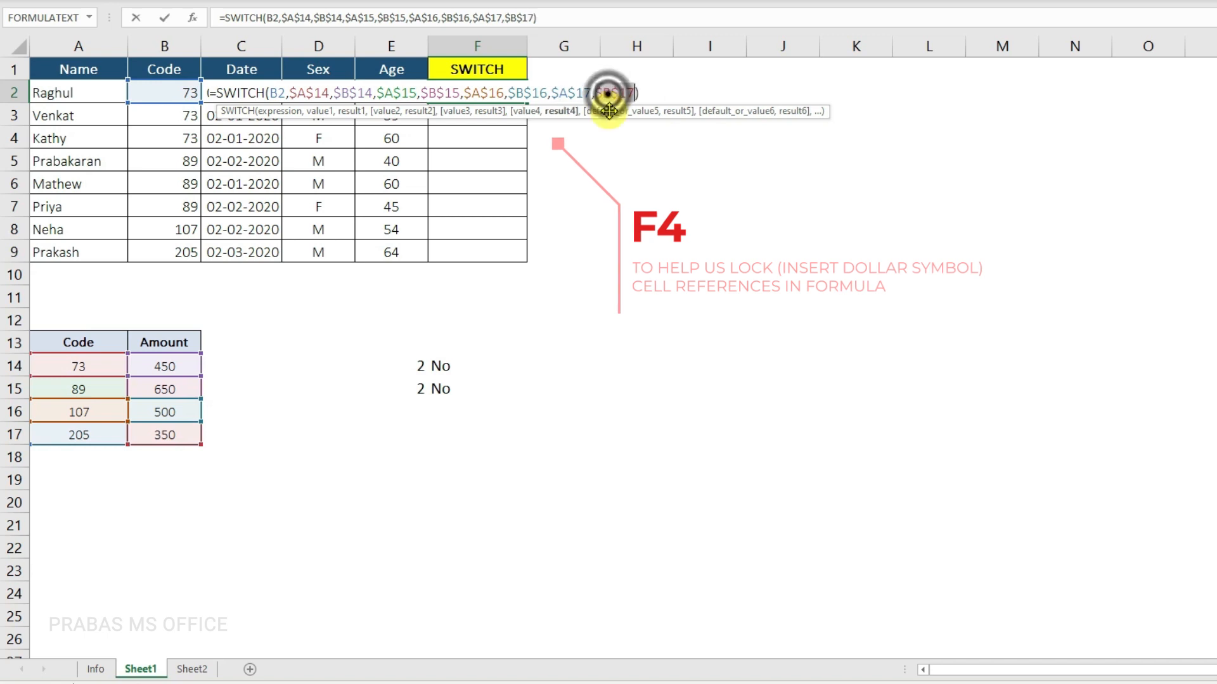
key("F4")
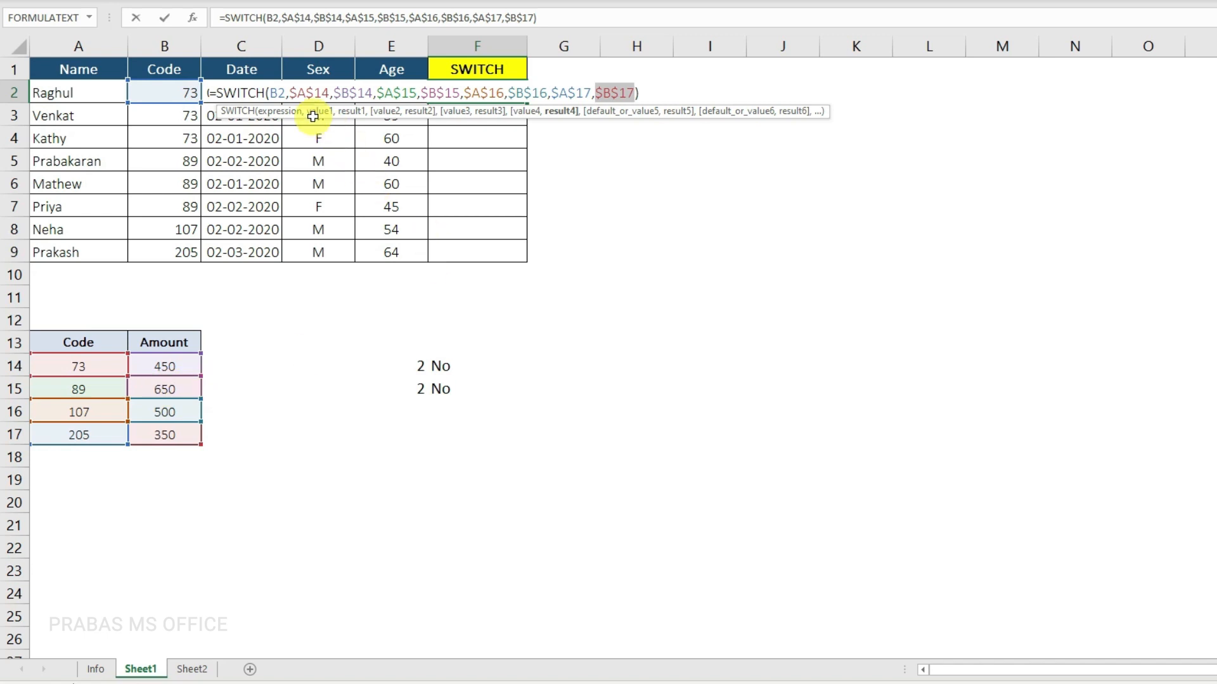
left_click(282, 93)
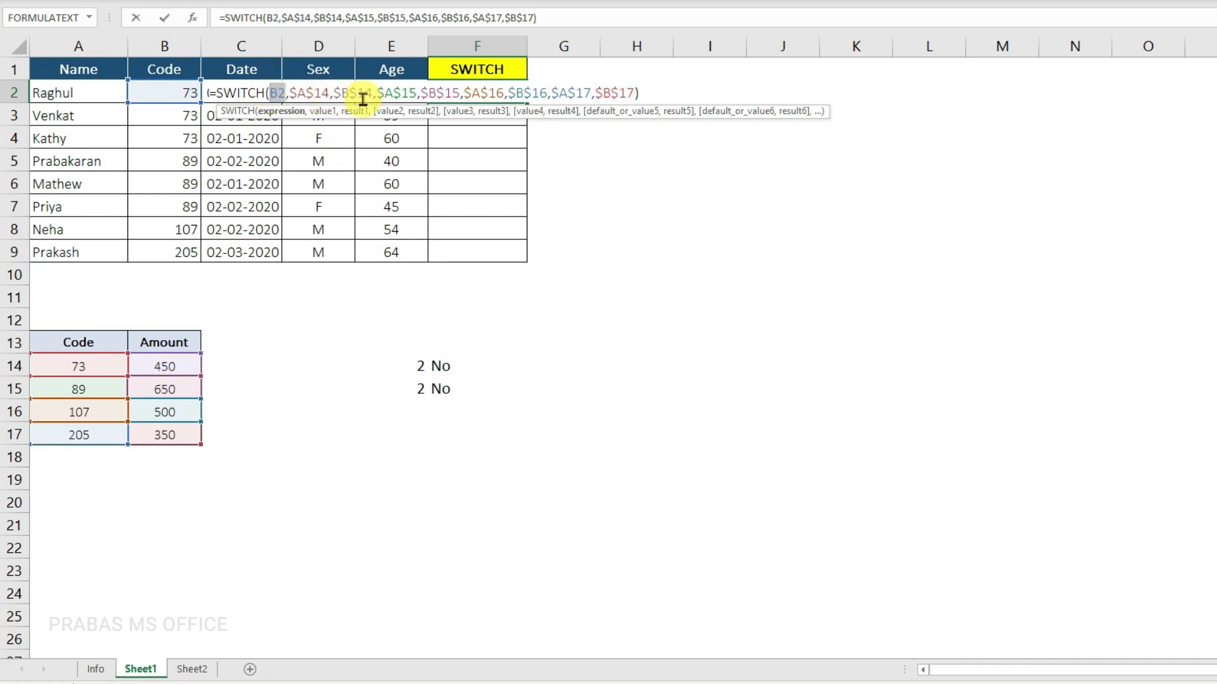
key("Return")
Step: Fill the F2 SWITCH formula down through F9 and check the codes against the returned amounts
left_click(502, 94)
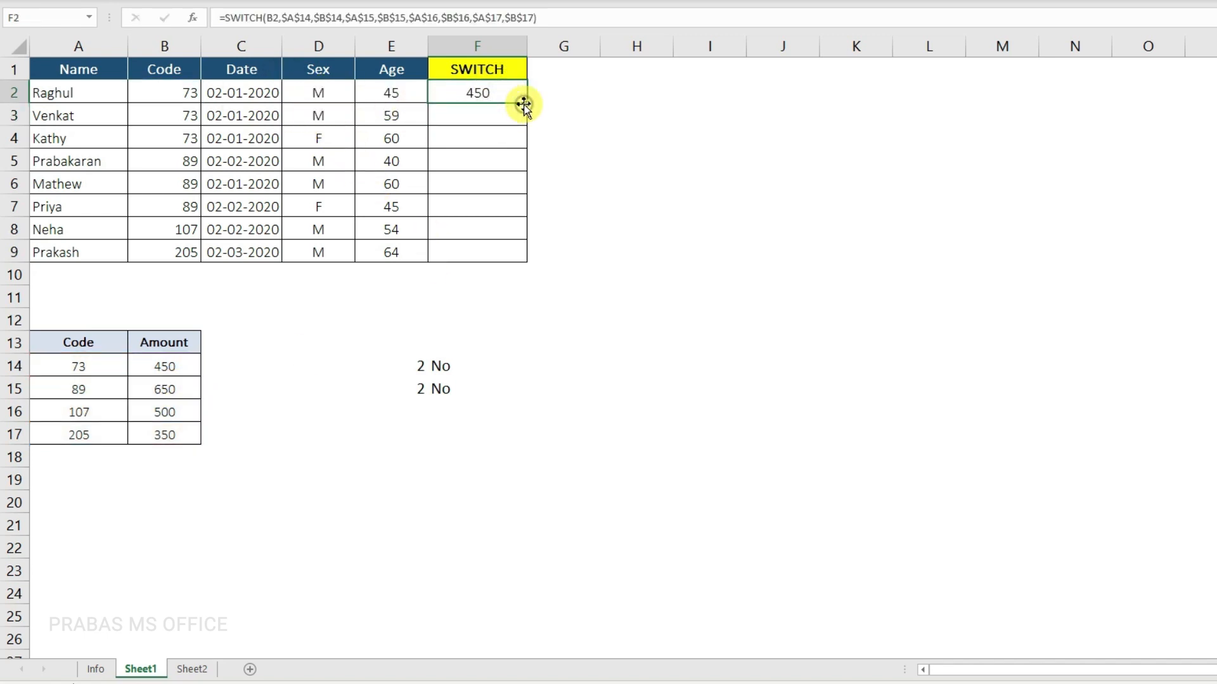
left_click_drag(526, 103, 537, 263)
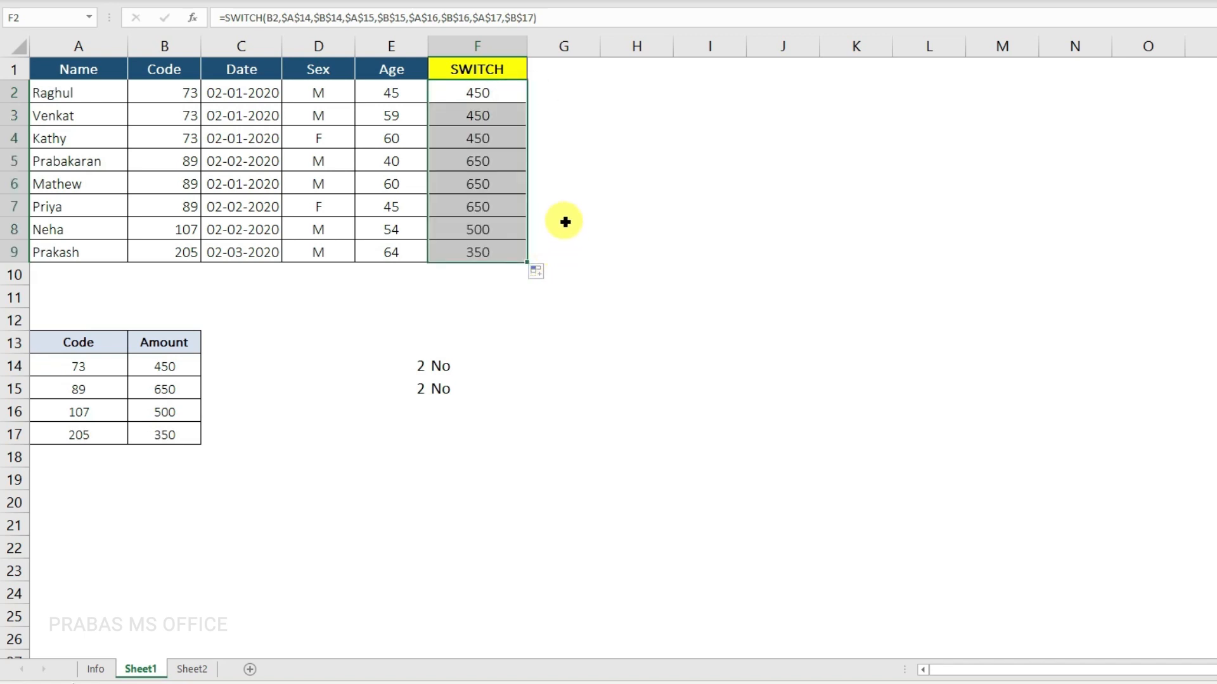
left_click_drag(158, 97, 135, 265)
left_click_drag(469, 95, 523, 249)
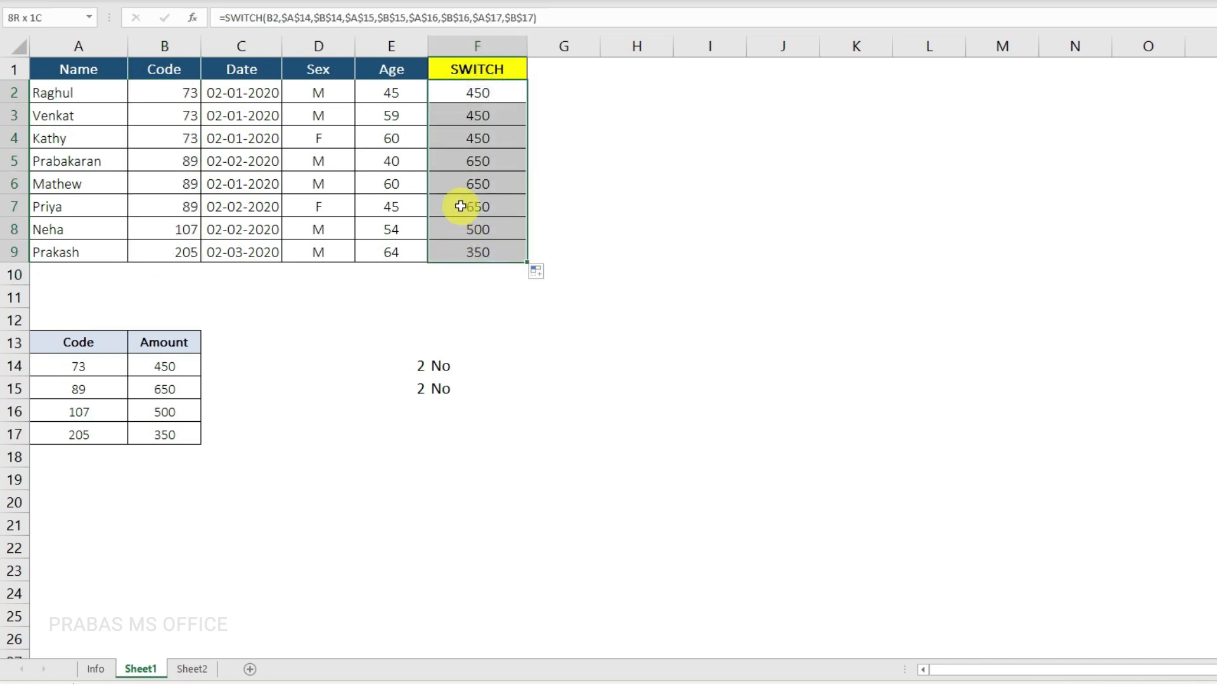
left_click_drag(475, 100, 465, 249)
Step: Review the Code and Amount lookup table, the Yes/No SWITCH formula in F14 and the formula in F2
left_click(172, 343)
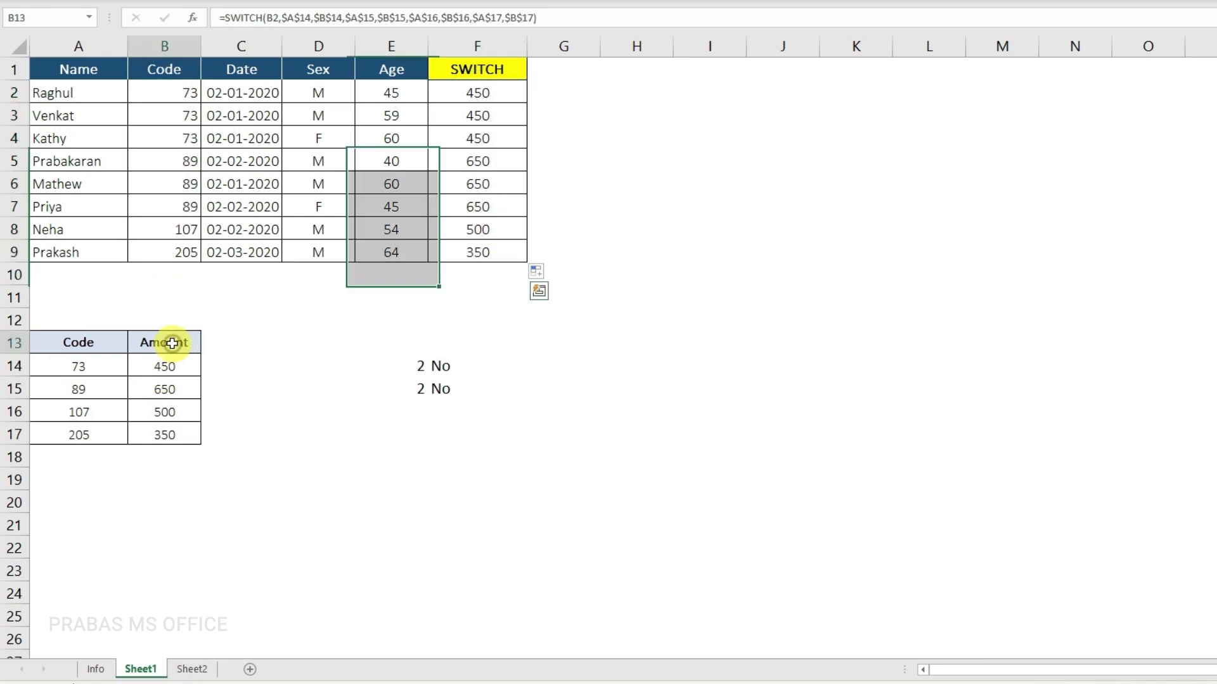
left_click_drag(172, 342, 90, 437)
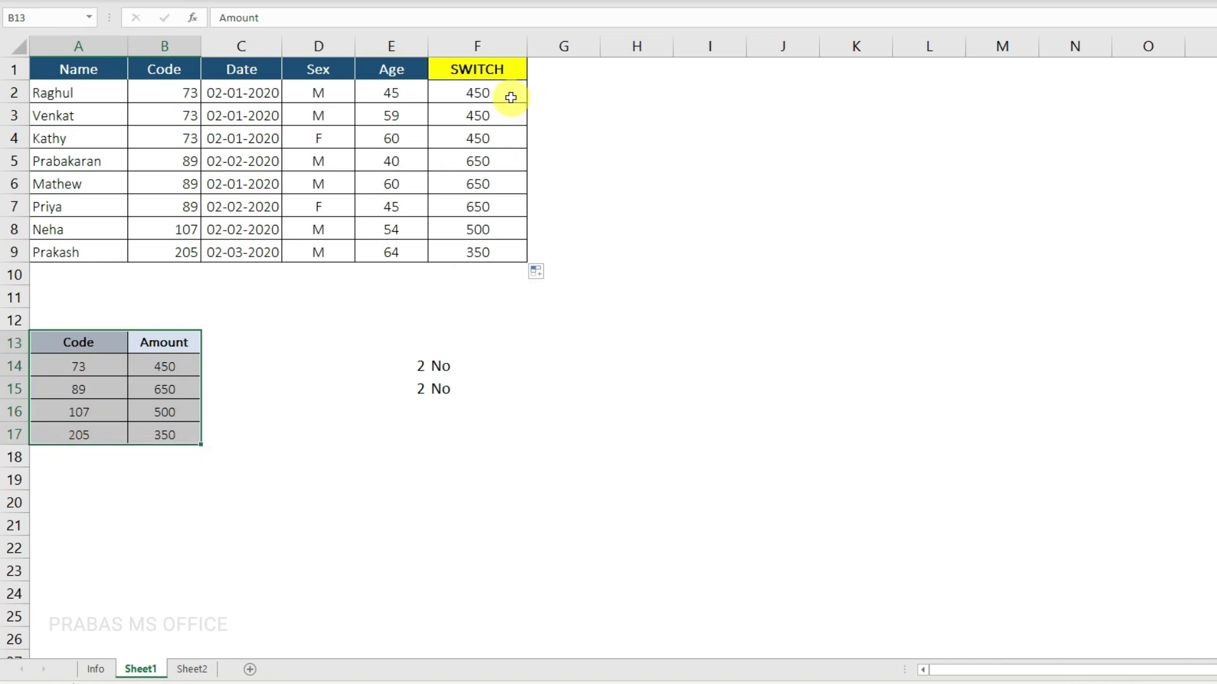
left_click(441, 366)
double_click(442, 365)
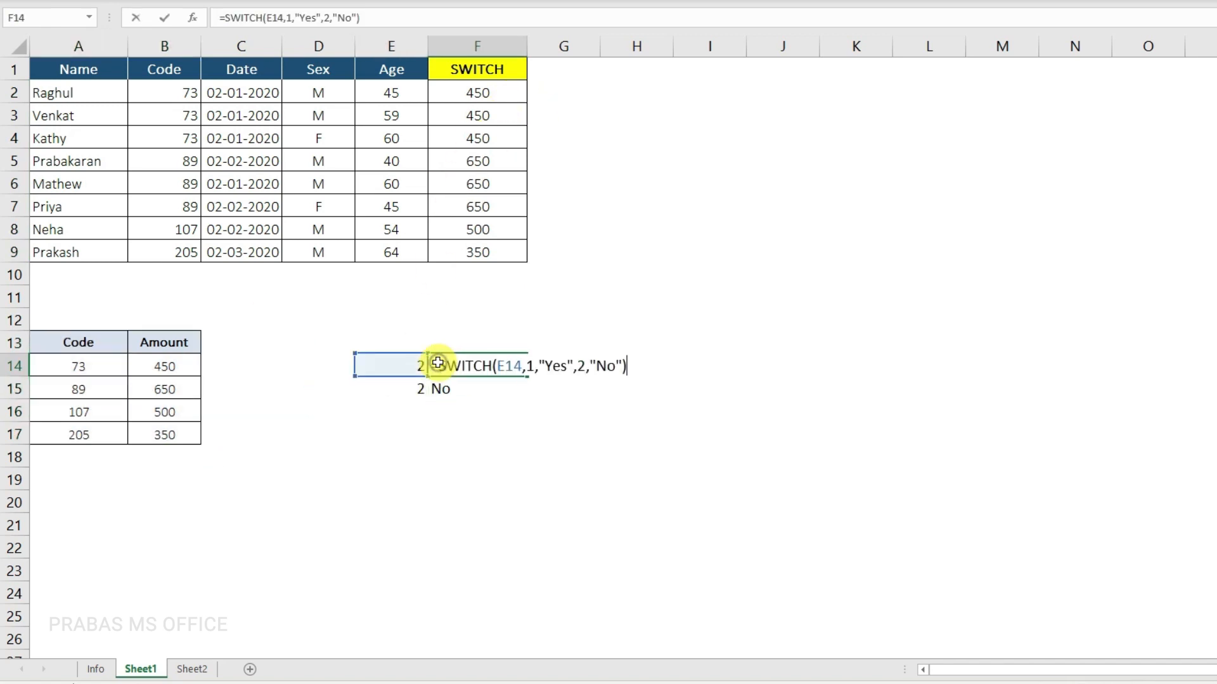
left_click_drag(437, 366, 627, 362)
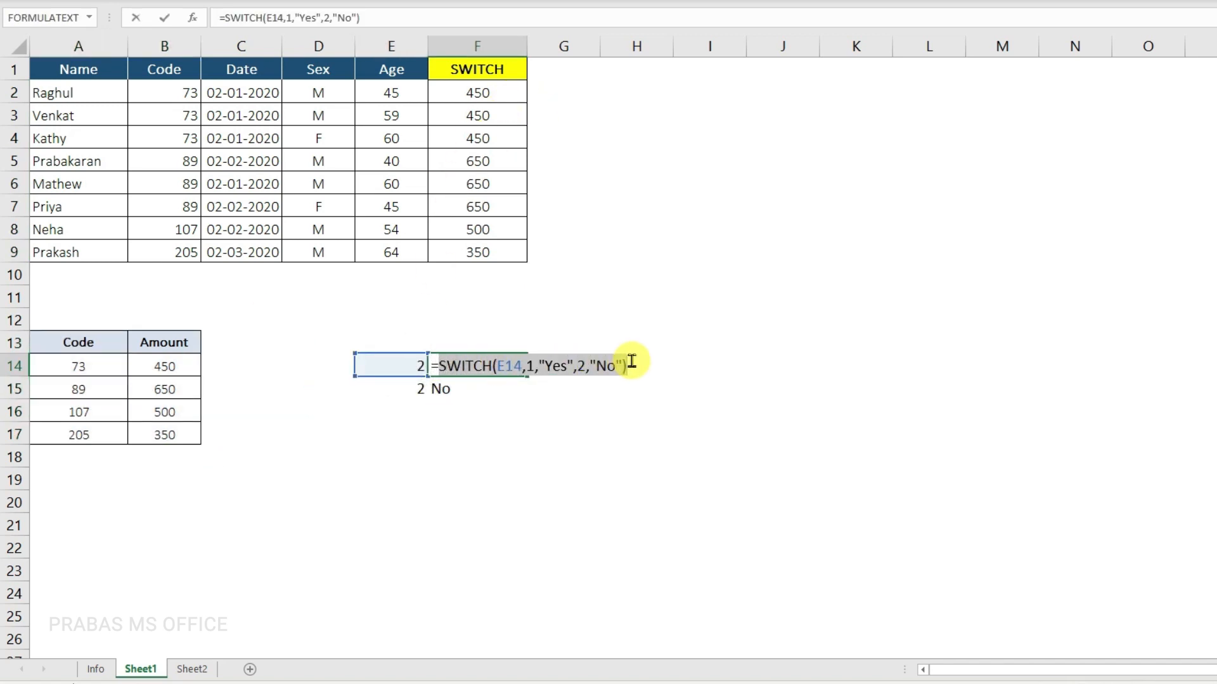
key("Escape")
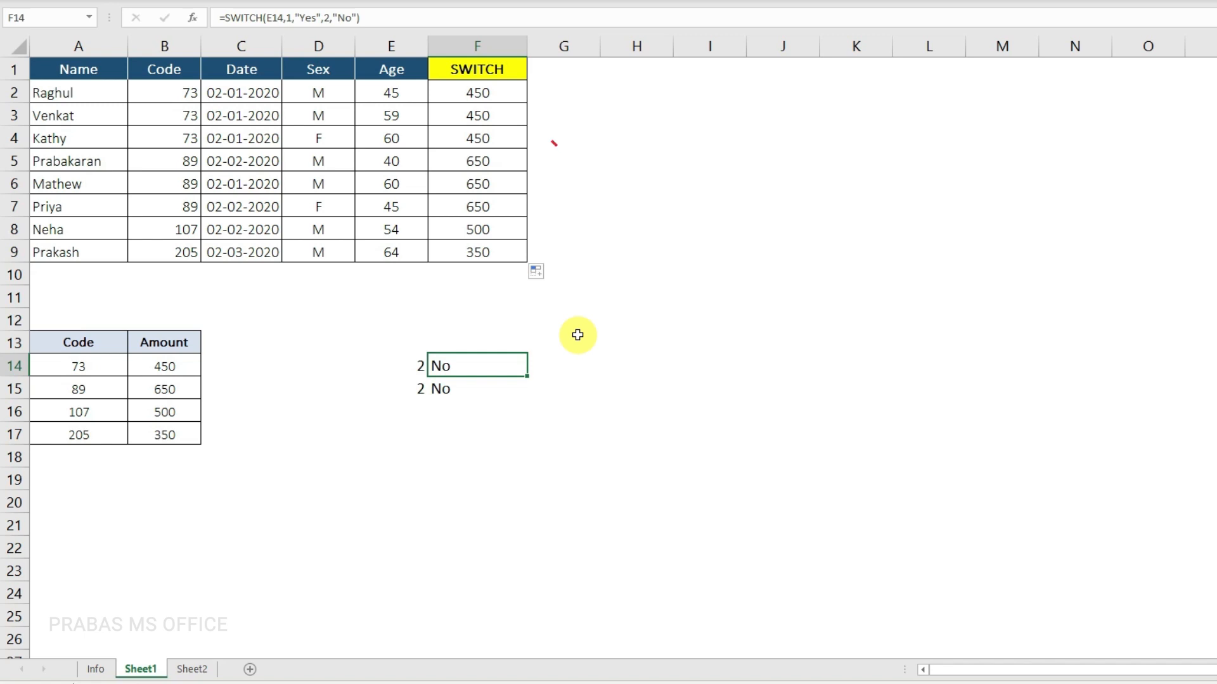
left_click(505, 90)
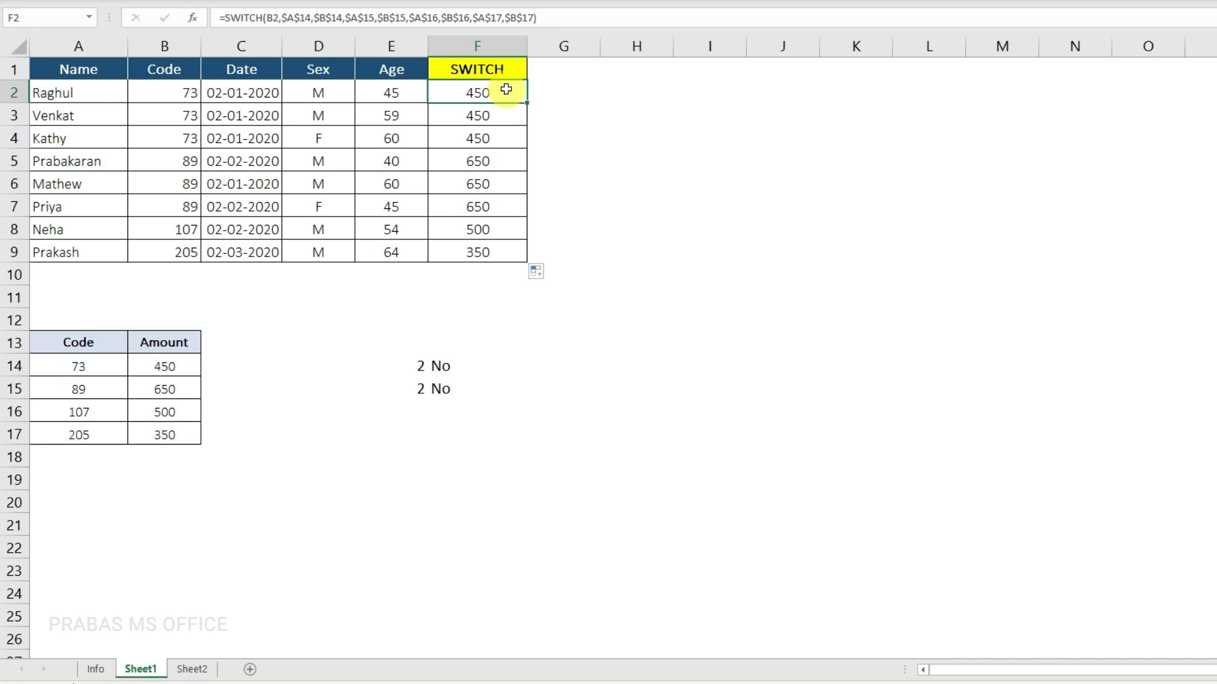
Step: Open Sheet2 and examine the VLOOKUP, SWITCH, IF, IFS, XLOOKUP and CHOOSE columns as alternative methods
left_click(190, 669)
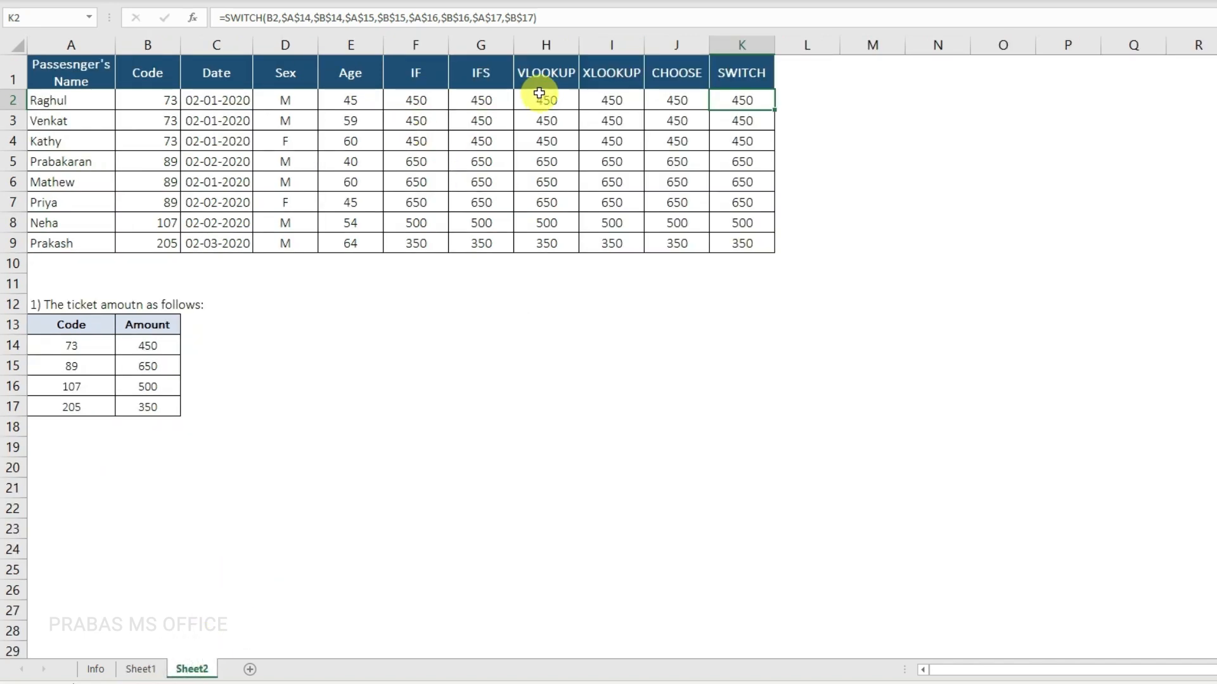
left_click(554, 76)
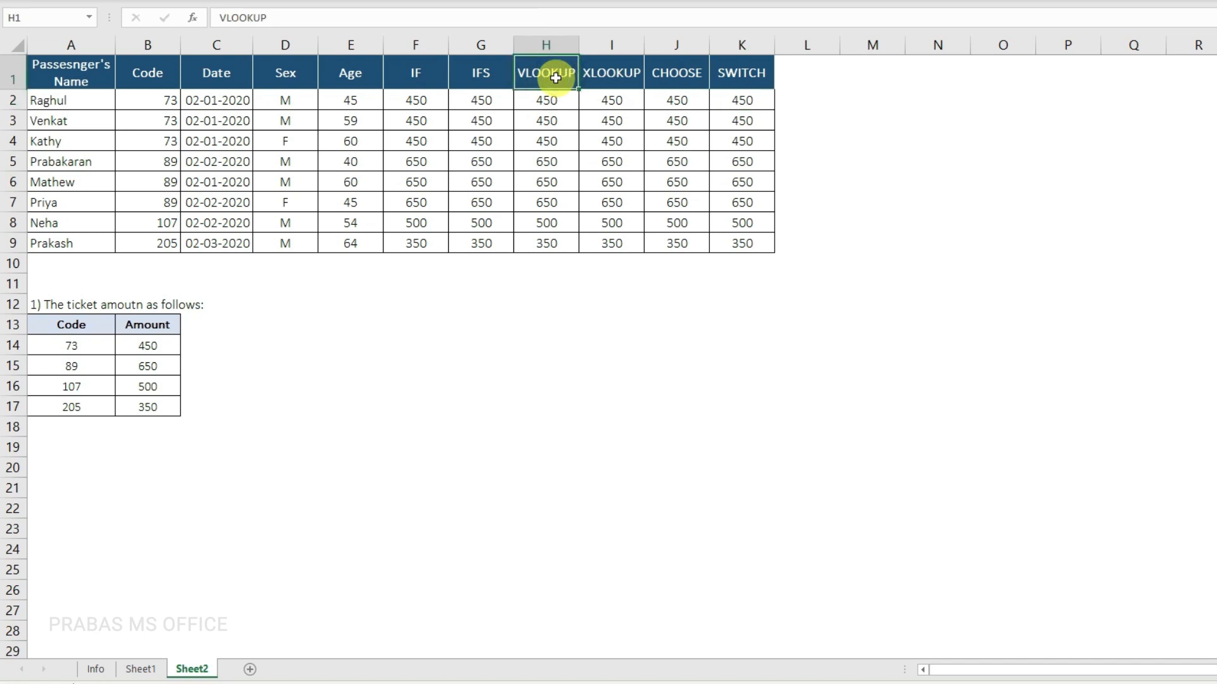
left_click(735, 68)
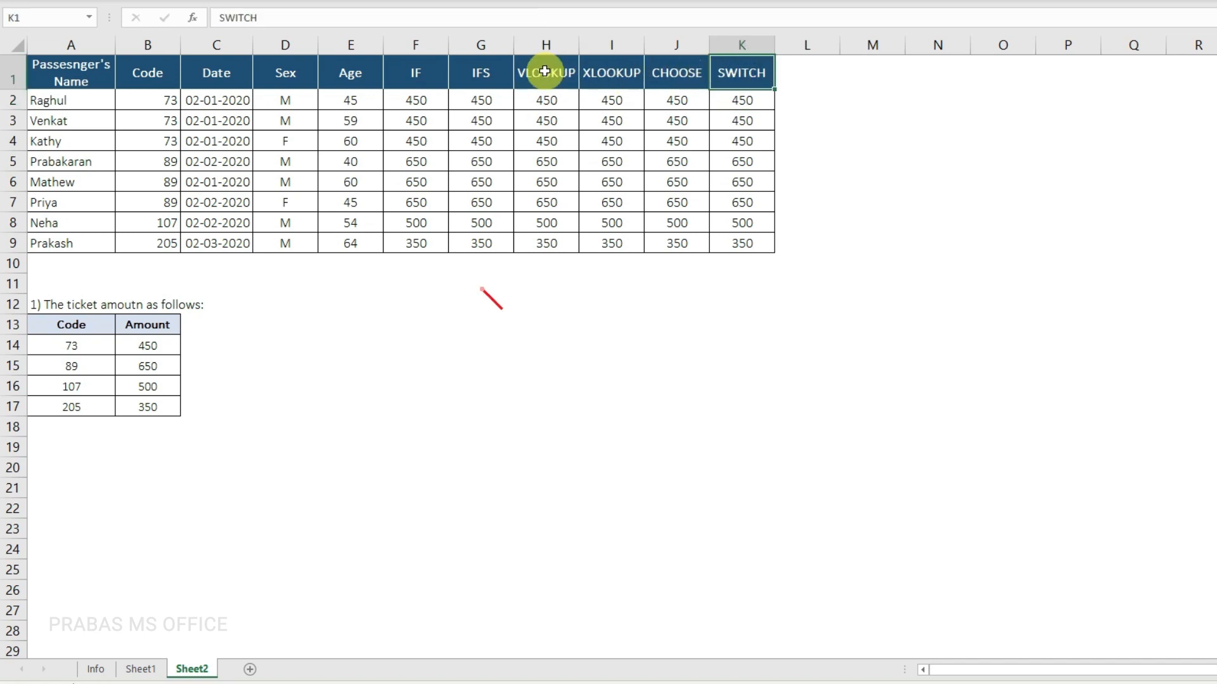
left_click(544, 71)
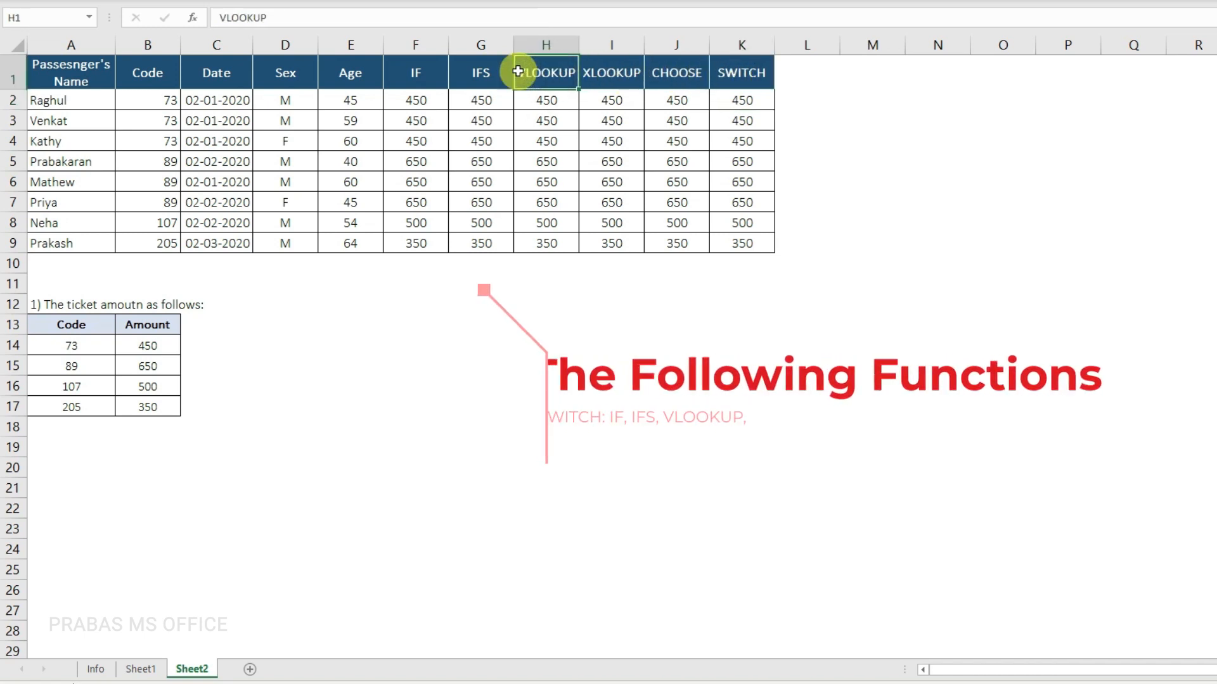
left_click(415, 70)
left_click(479, 75)
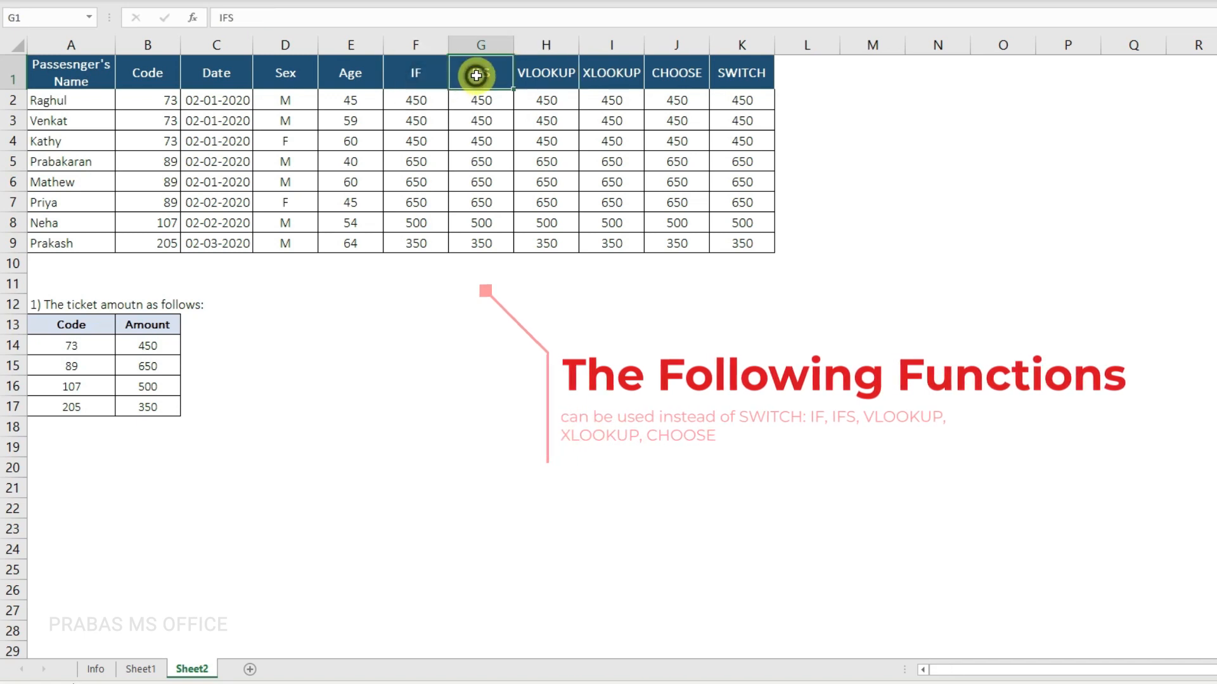
left_click(625, 81)
left_click(651, 77)
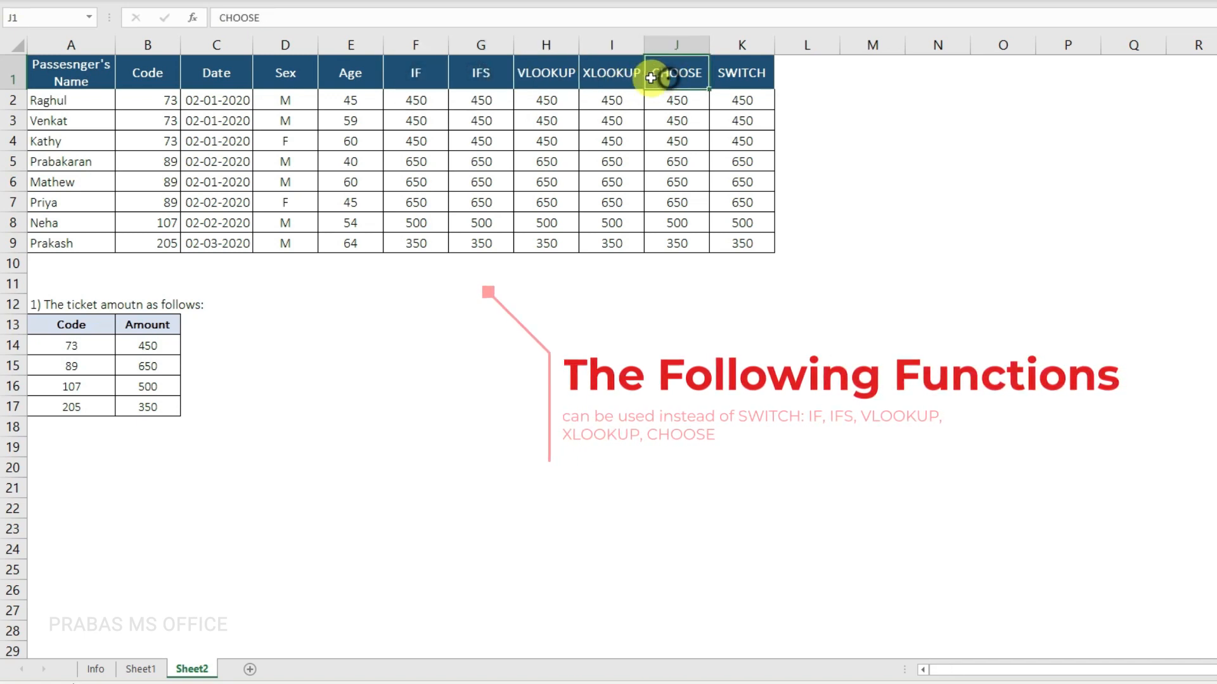
Step: Compare the IF through CHOOSE headers with SWITCH and highlight the ticket amount table on Sheet2
left_click_drag(650, 78, 421, 68)
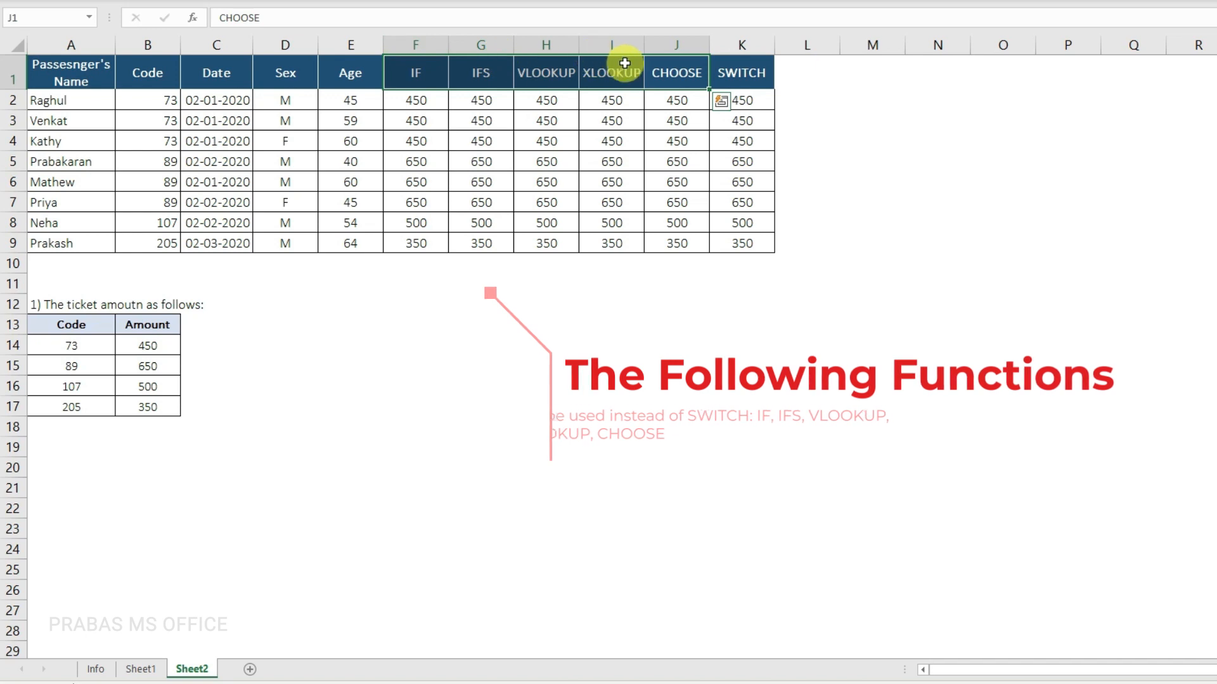
left_click(757, 74)
left_click_drag(692, 74, 431, 75)
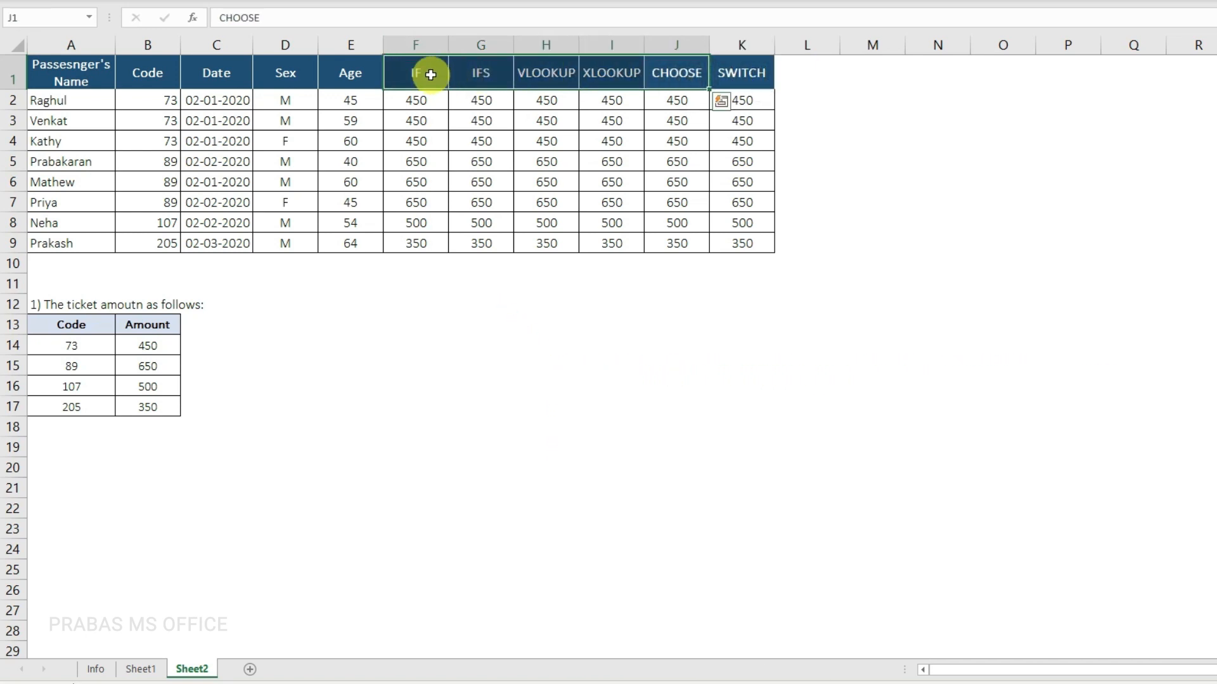
left_click(732, 77)
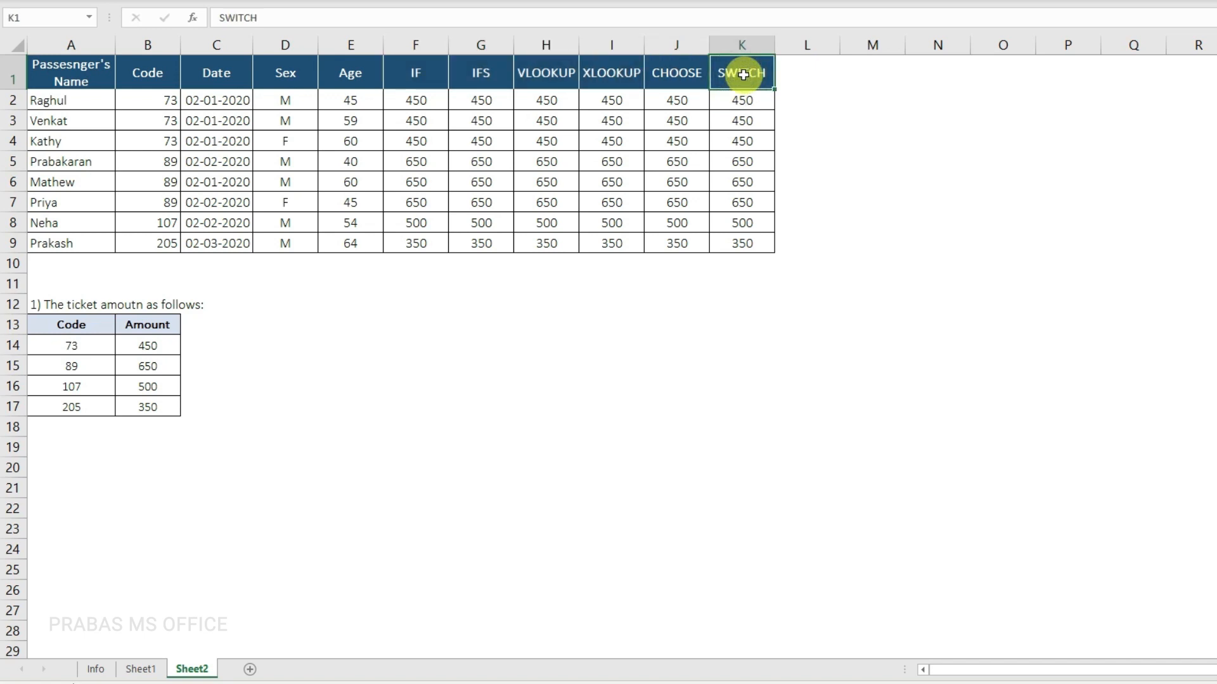
left_click_drag(699, 74, 440, 70)
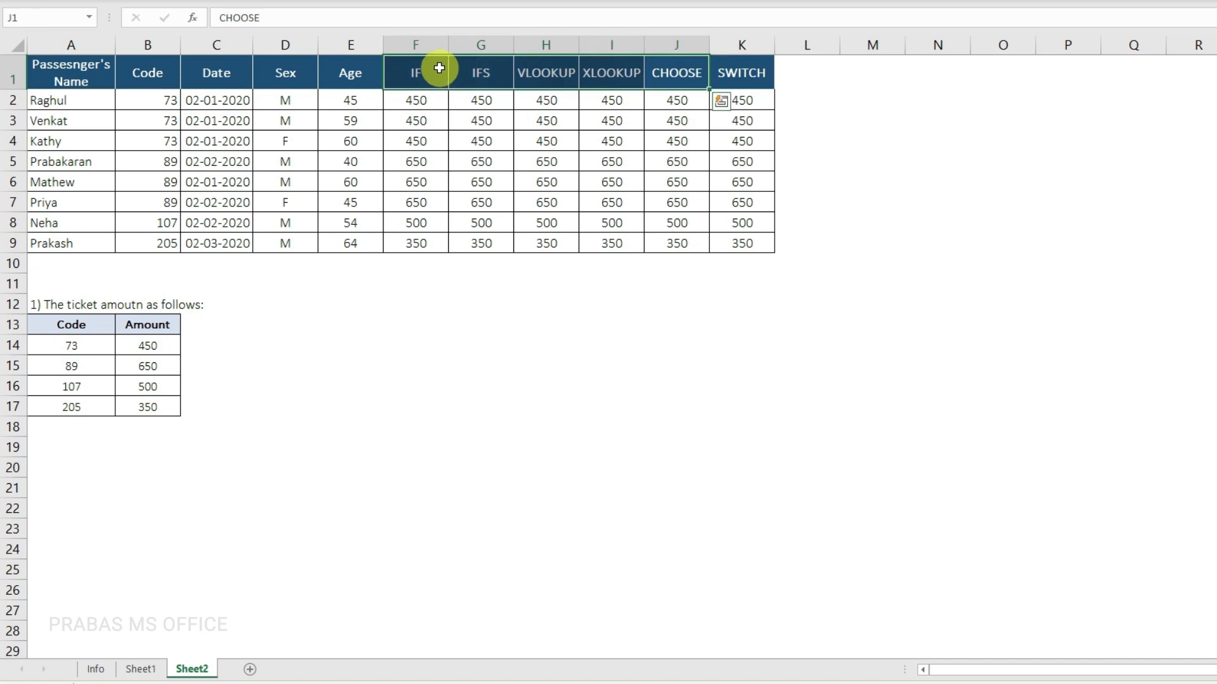
left_click_drag(168, 304, 24, 406)
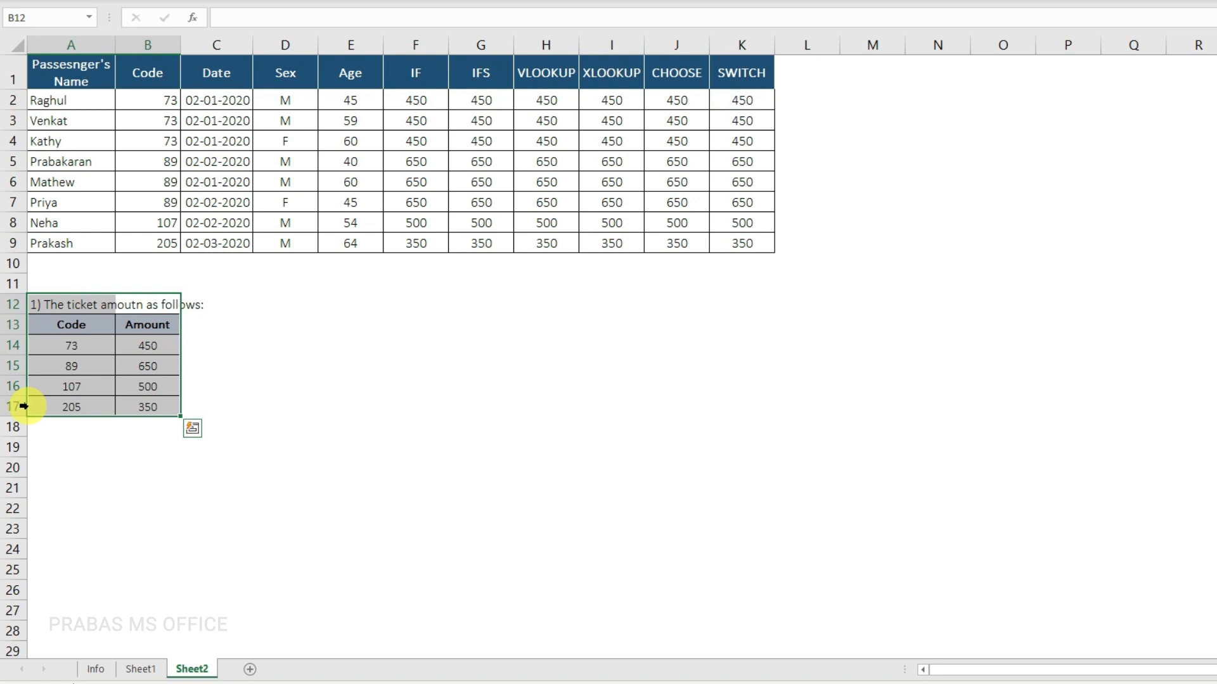
Step: Return to Sheet1 and review the finished SWITCH formula in F2, keeping it as it is
left_click(140, 669)
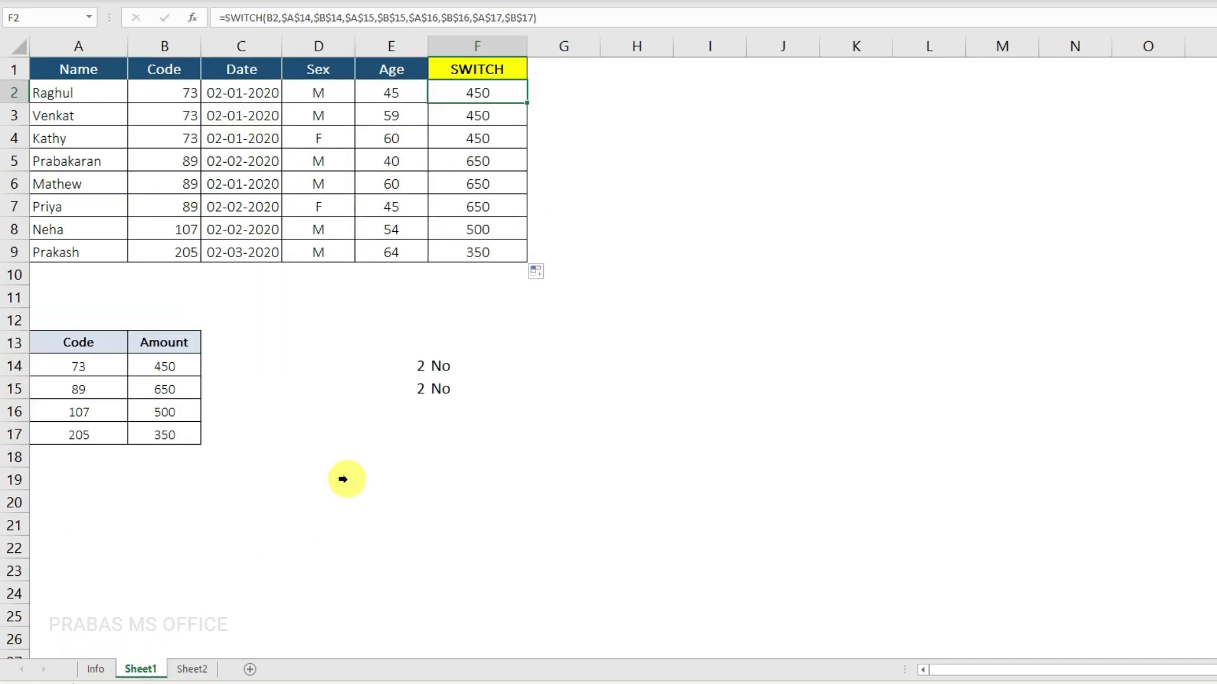
left_click(485, 90)
double_click(486, 90)
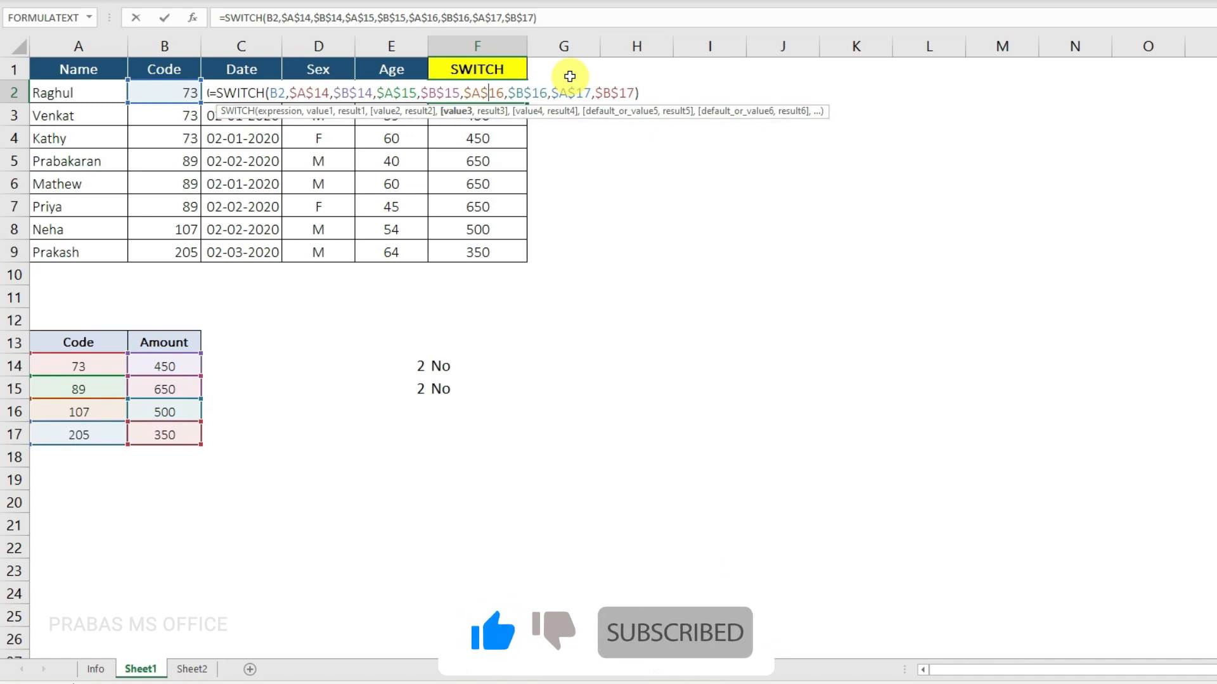
key("ctrl+Return")
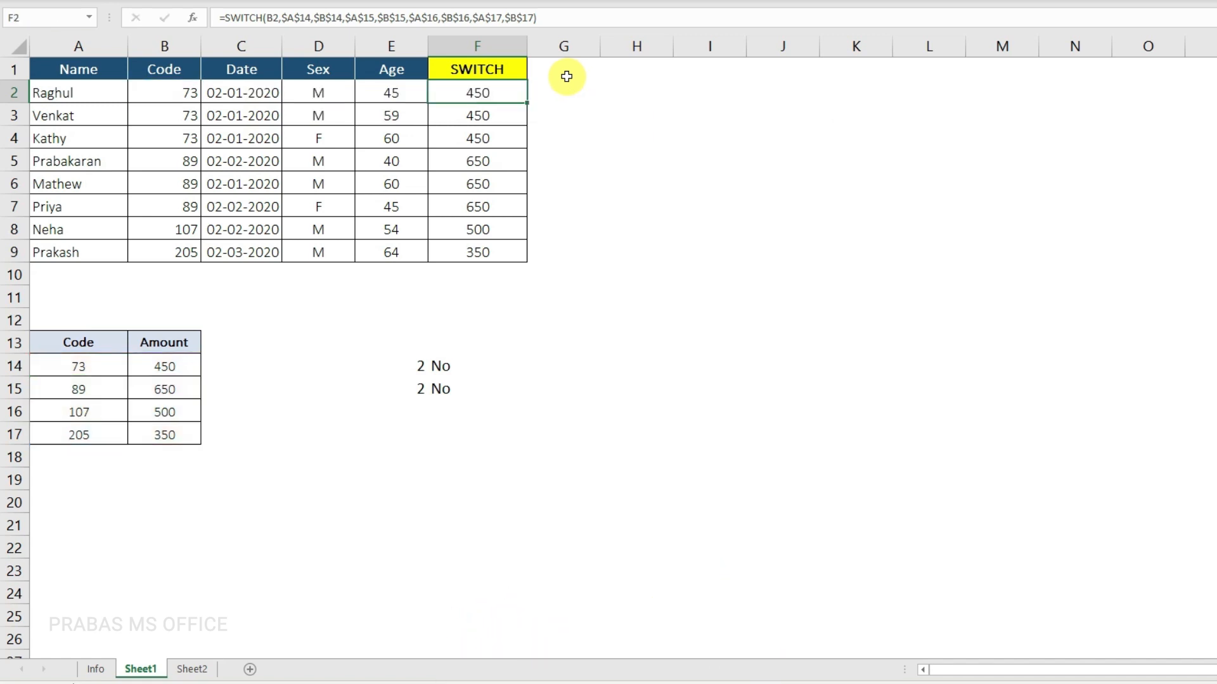